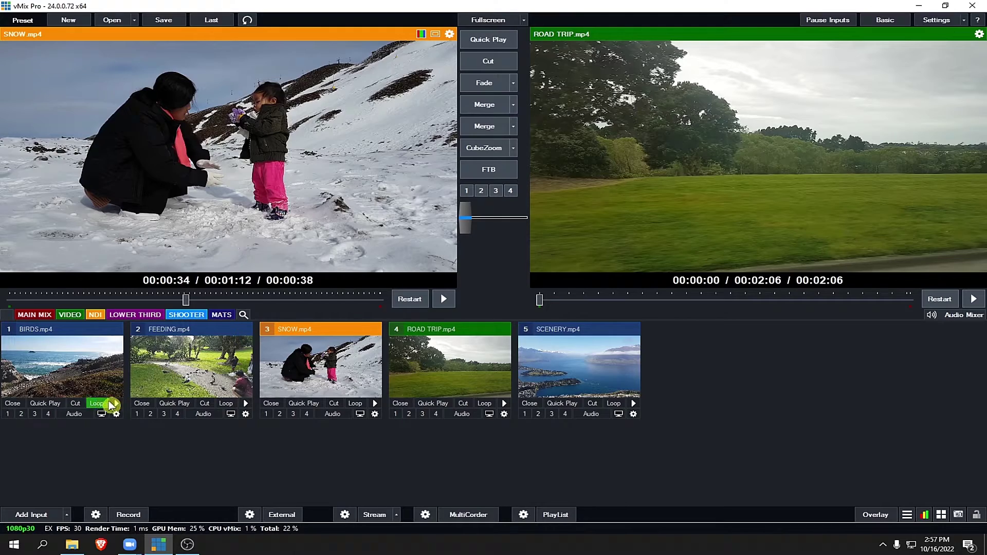
Step: Turn on looping and playback for BIRDS, FEEDING, SNOW, ROAD TRIP and SCENERY
left_click(225, 403)
left_click(246, 403)
left_click(355, 404)
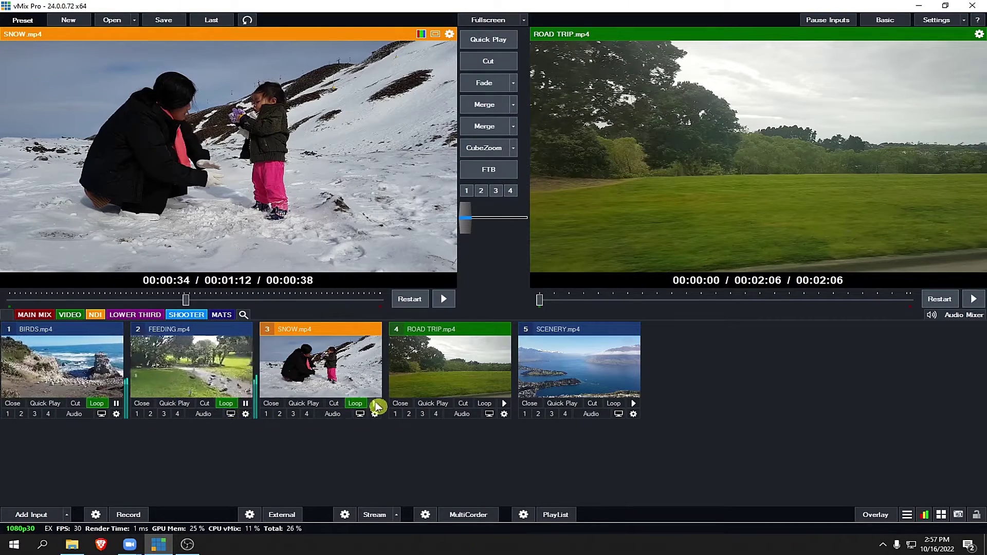
left_click(484, 404)
left_click(614, 403)
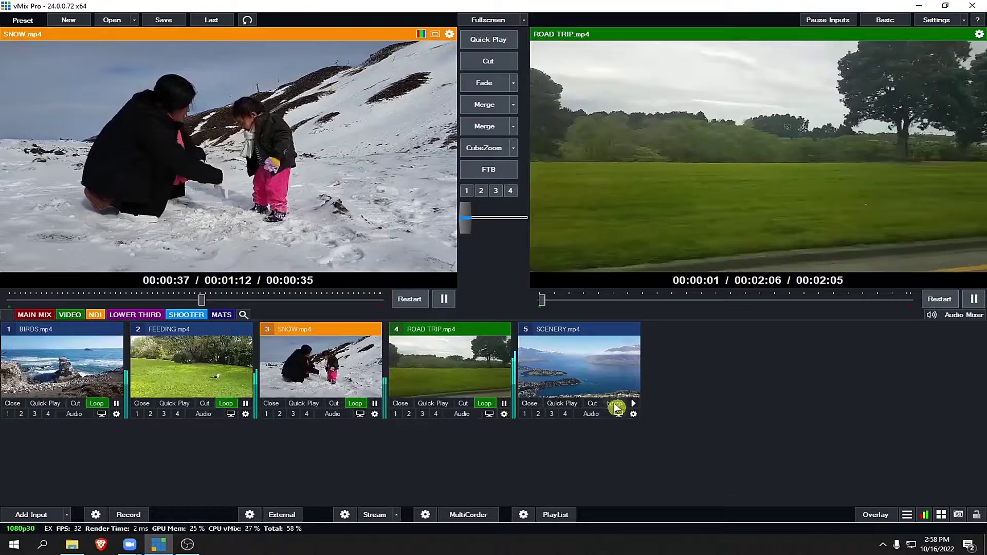
left_click(634, 403)
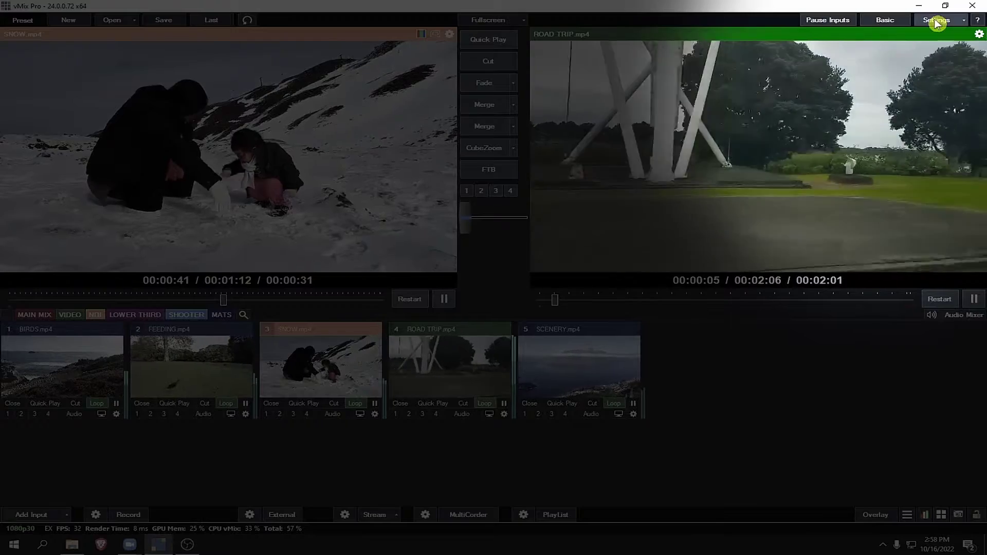
Step: In the Outputs settings, route Input1, Input2, Input3 and Input4 to Outputs 1–4
left_click(936, 21)
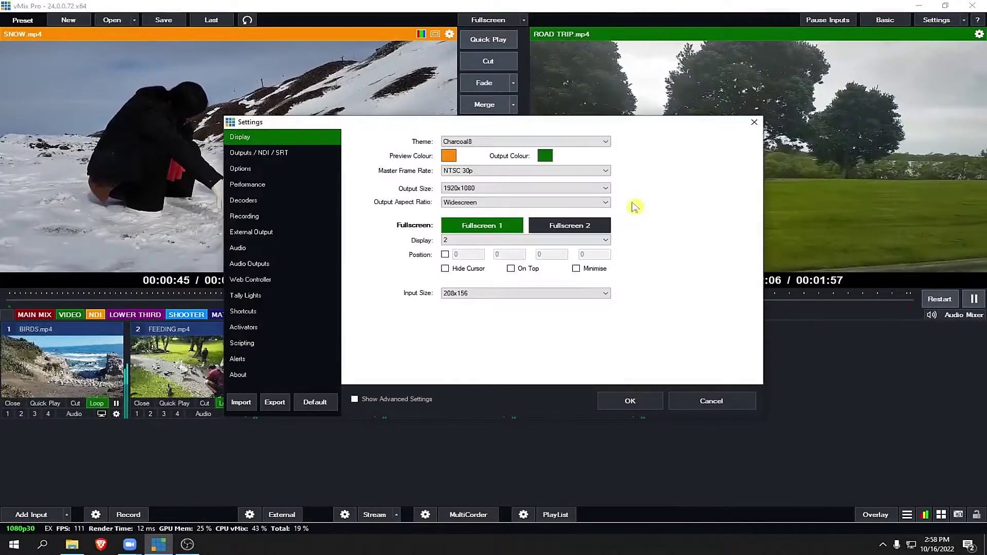
left_click(284, 157)
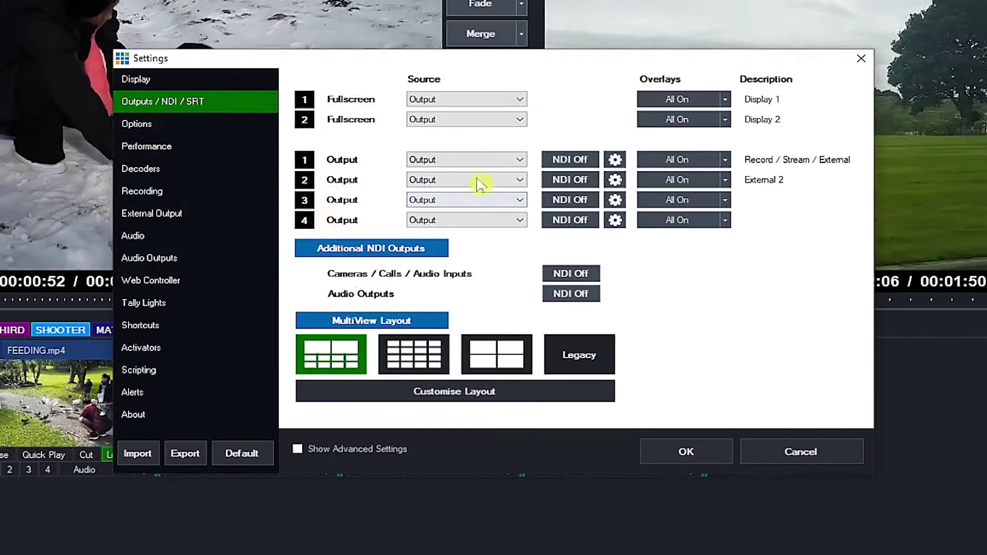
left_click(460, 170)
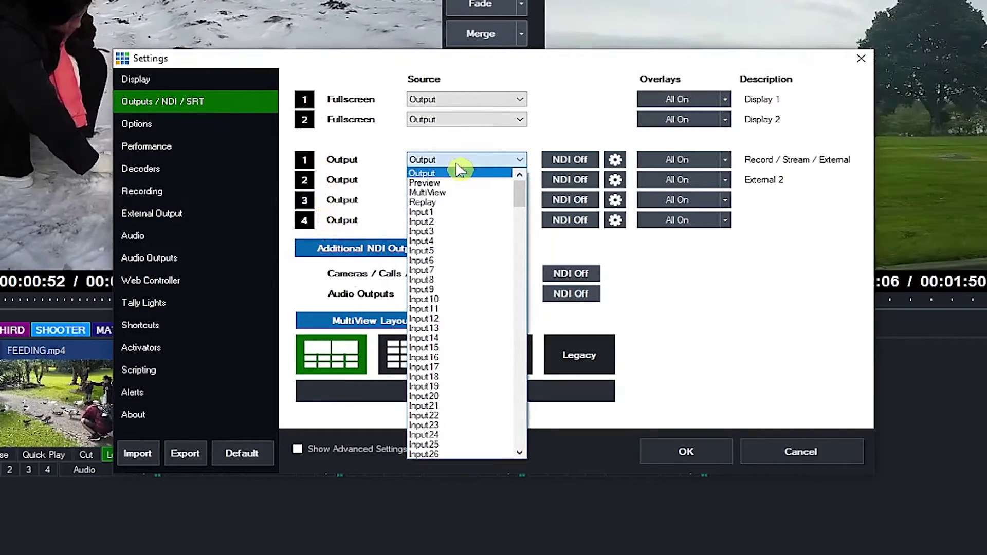
left_click(458, 212)
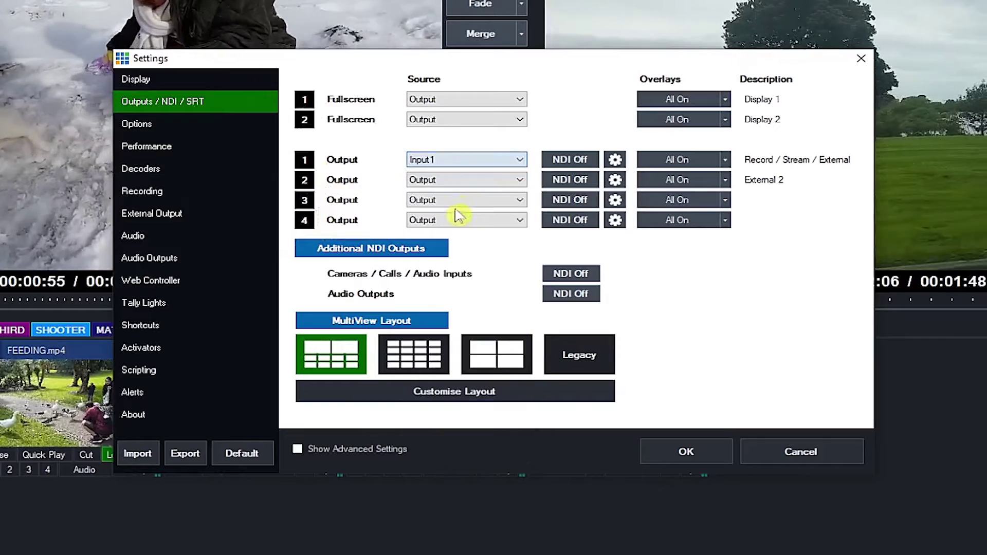
left_click(461, 183)
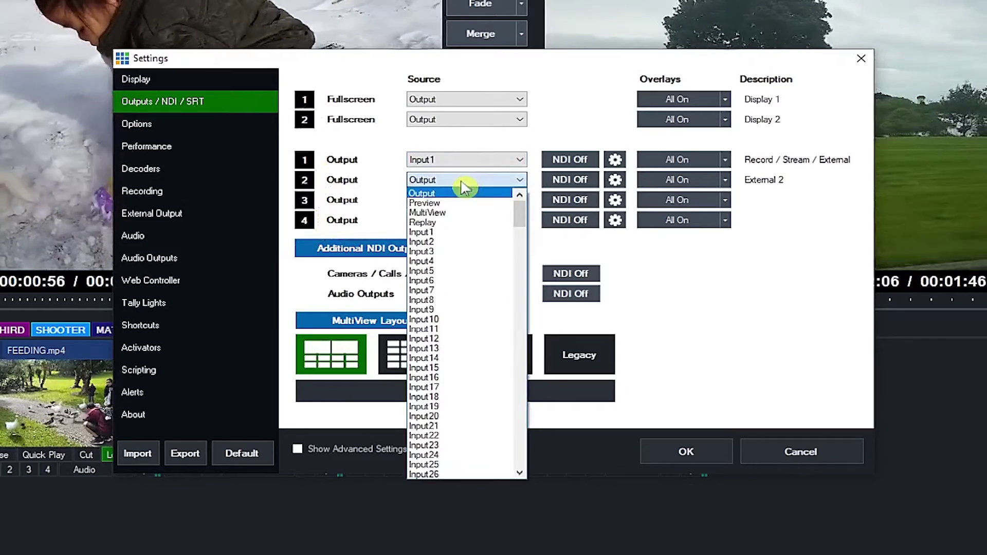
left_click(460, 242)
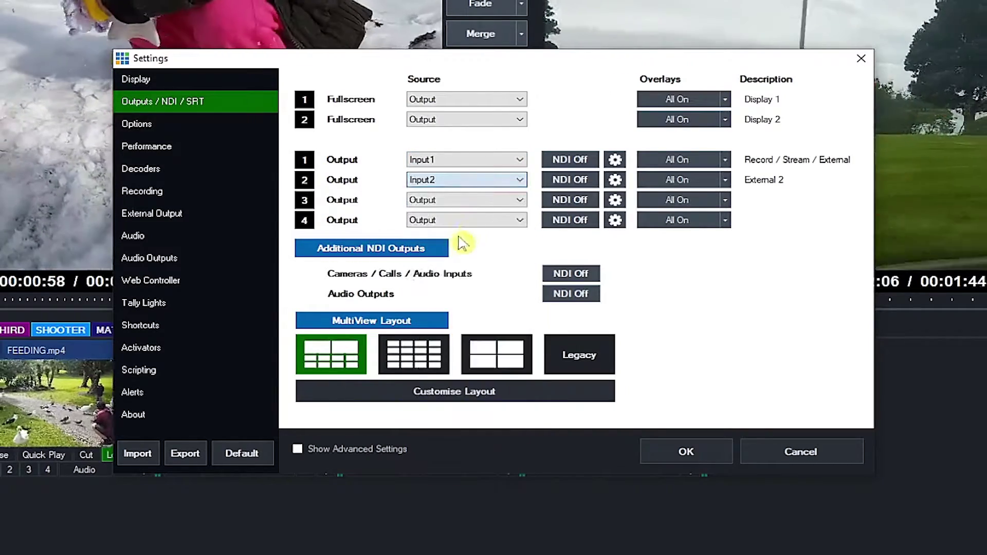
left_click(475, 202)
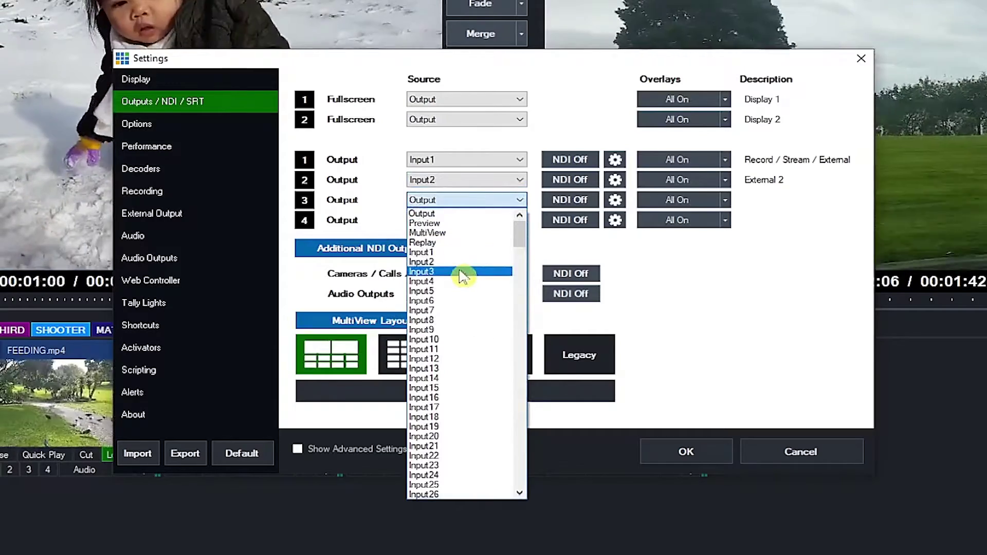
left_click(461, 277)
left_click(462, 221)
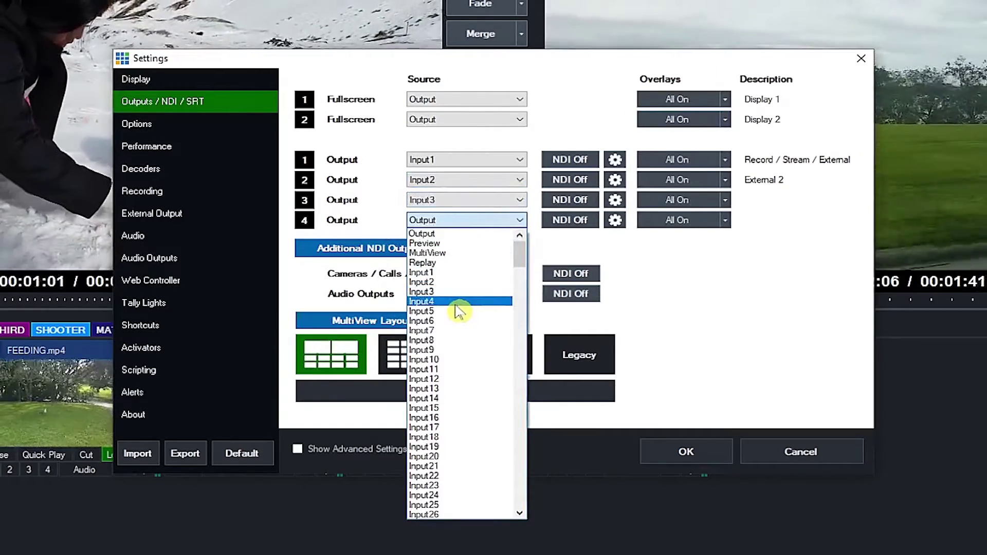
left_click(460, 303)
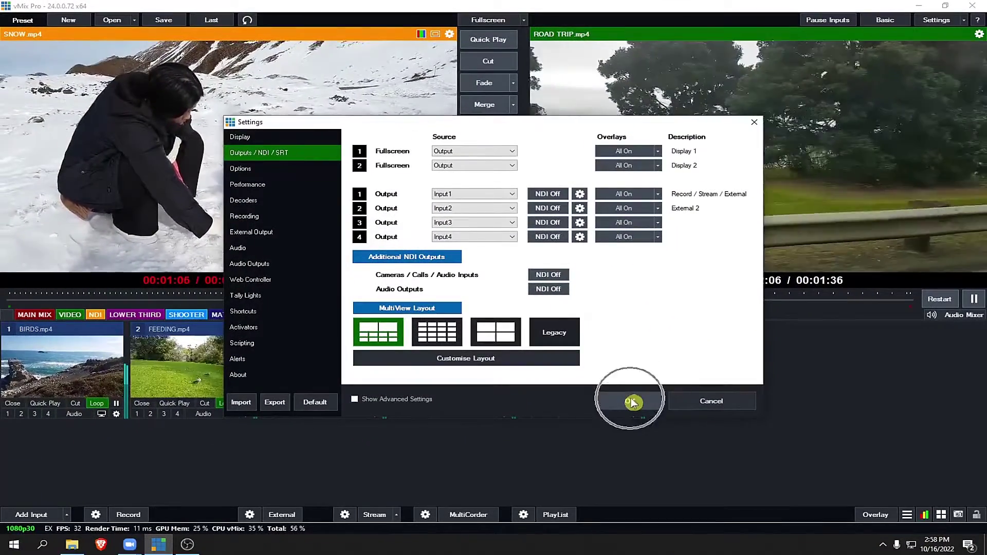
Step: Apply the output settings, open Recording Setup, and select MP4 after previewing other formats
left_click(633, 402)
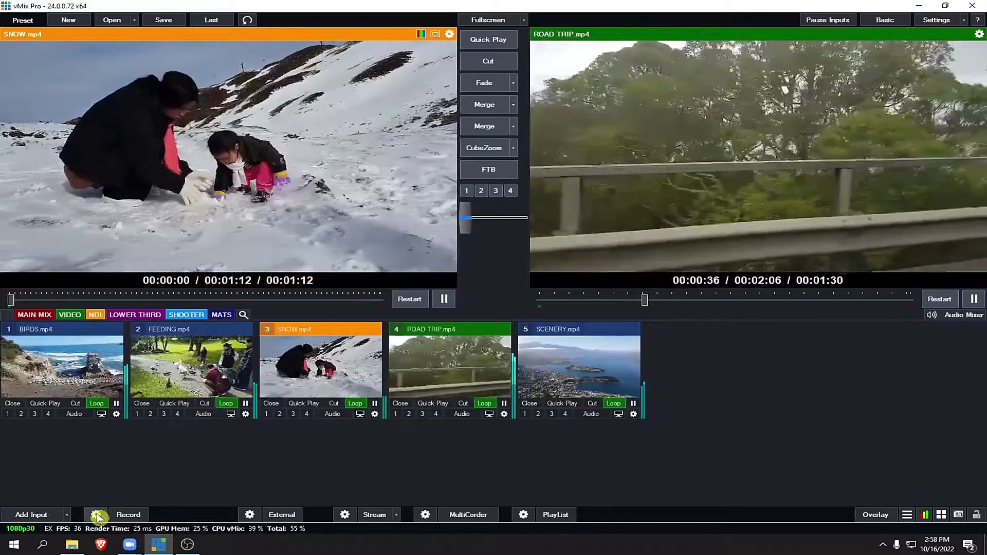
left_click(96, 515)
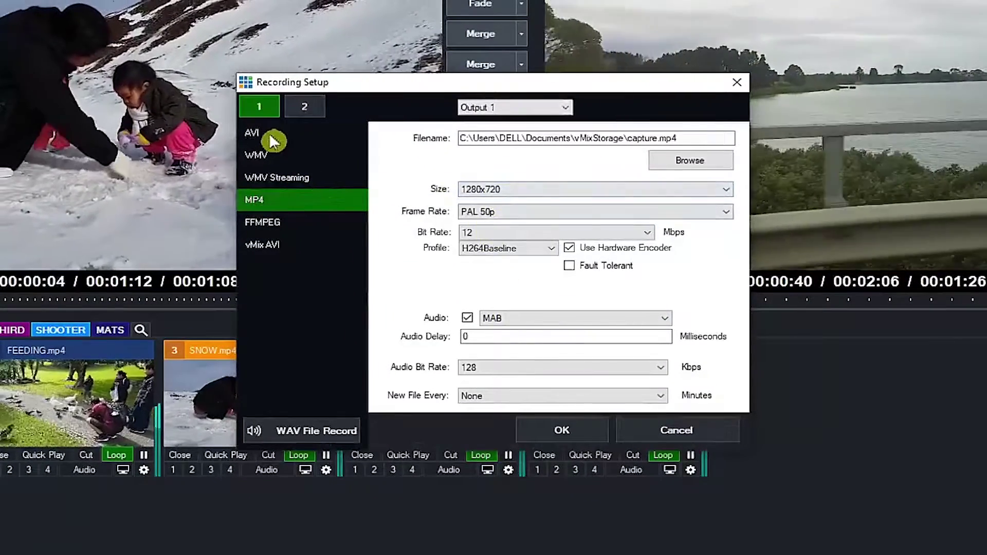
left_click(269, 133)
left_click(274, 156)
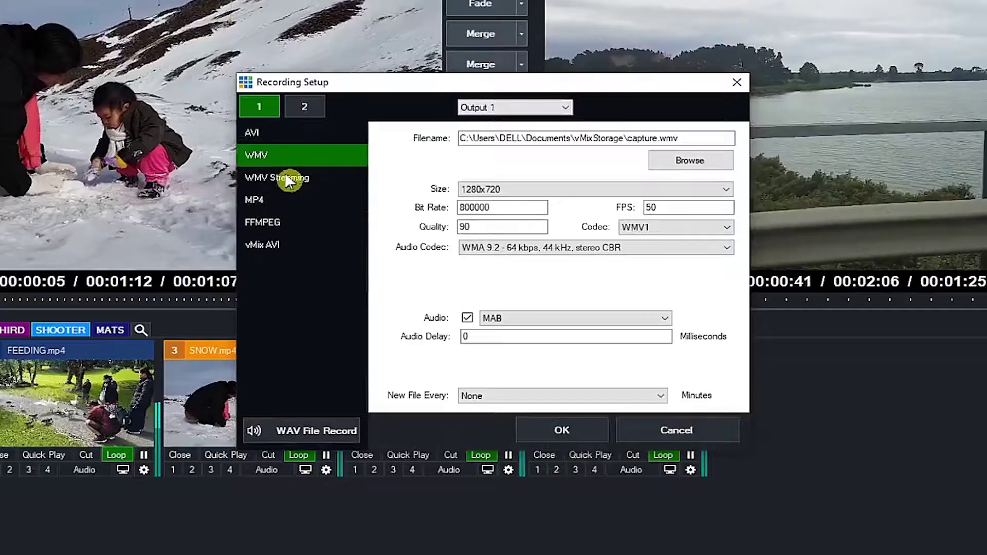
left_click(301, 179)
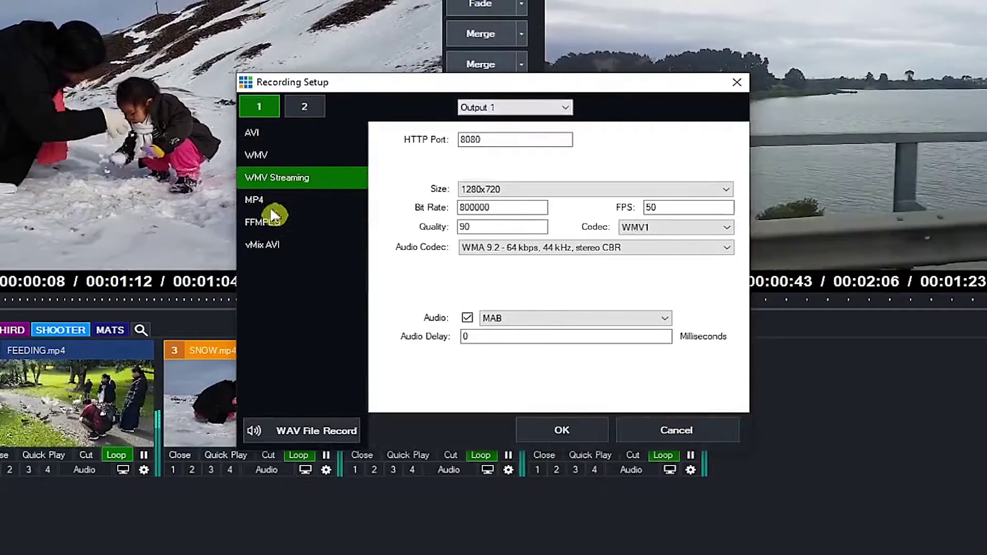
left_click(274, 202)
left_click(279, 224)
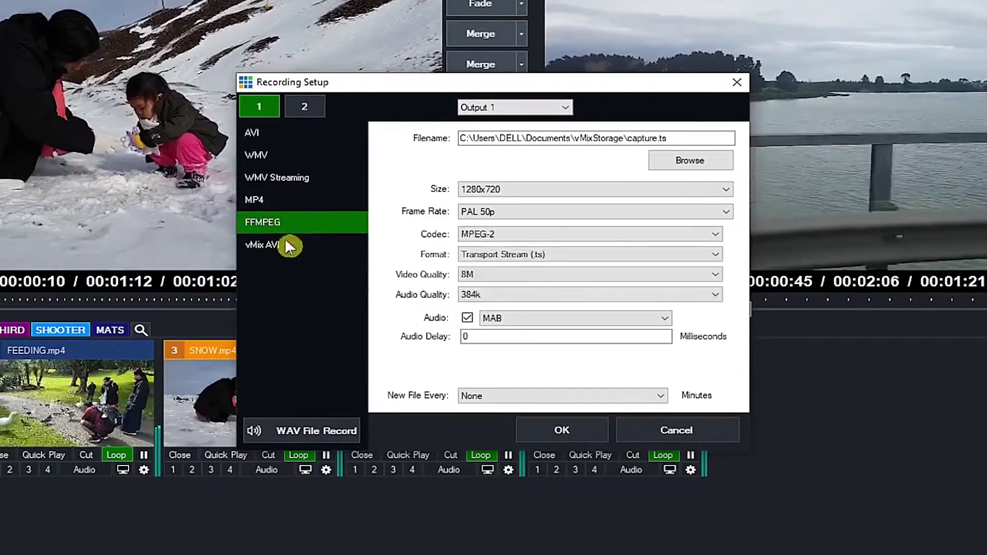
left_click(278, 243)
left_click(285, 201)
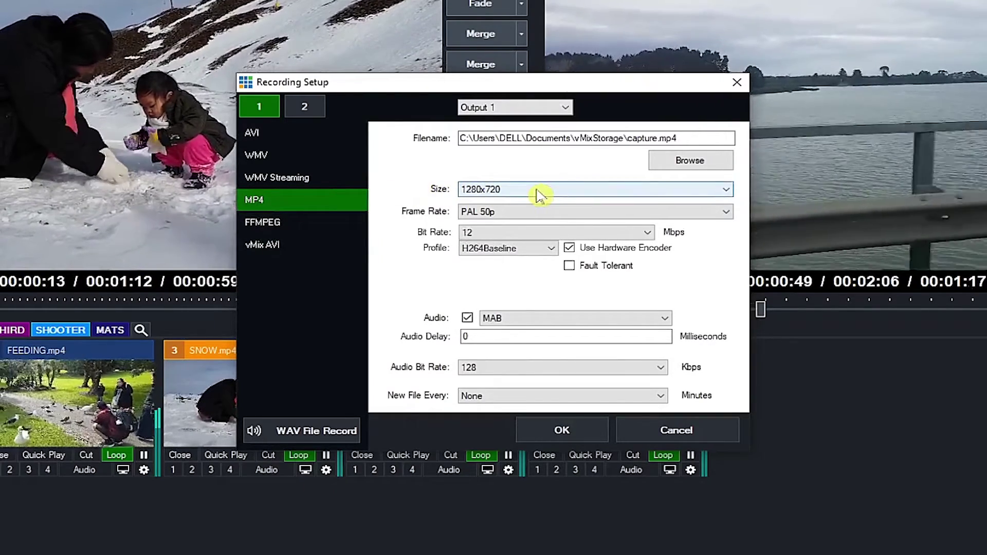
left_click(516, 114)
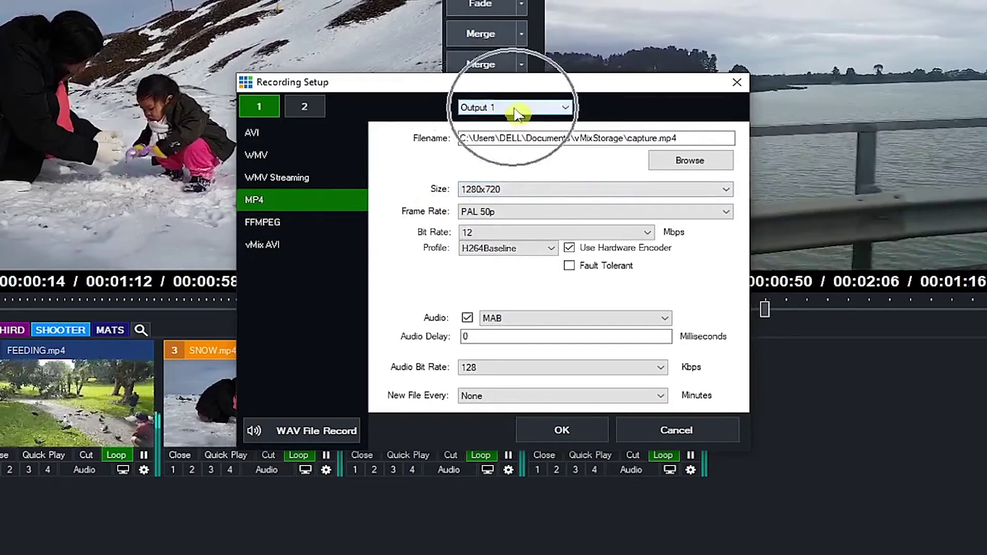
left_click(517, 114)
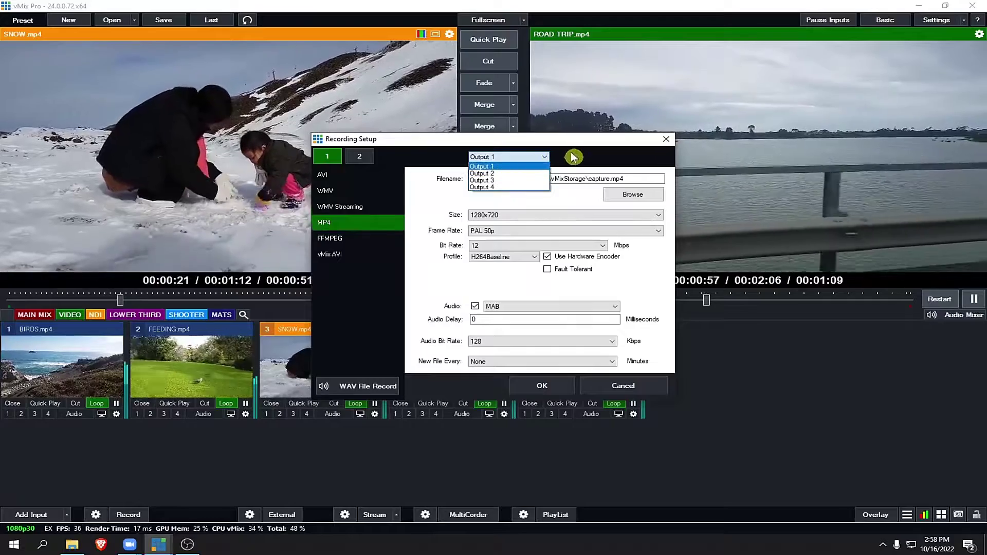
left_click(574, 158)
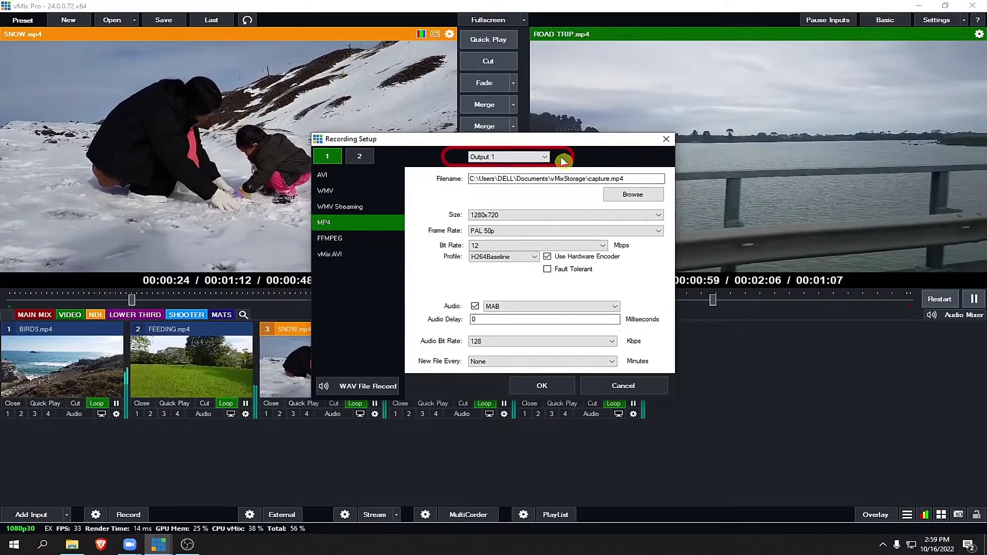
left_click(550, 158)
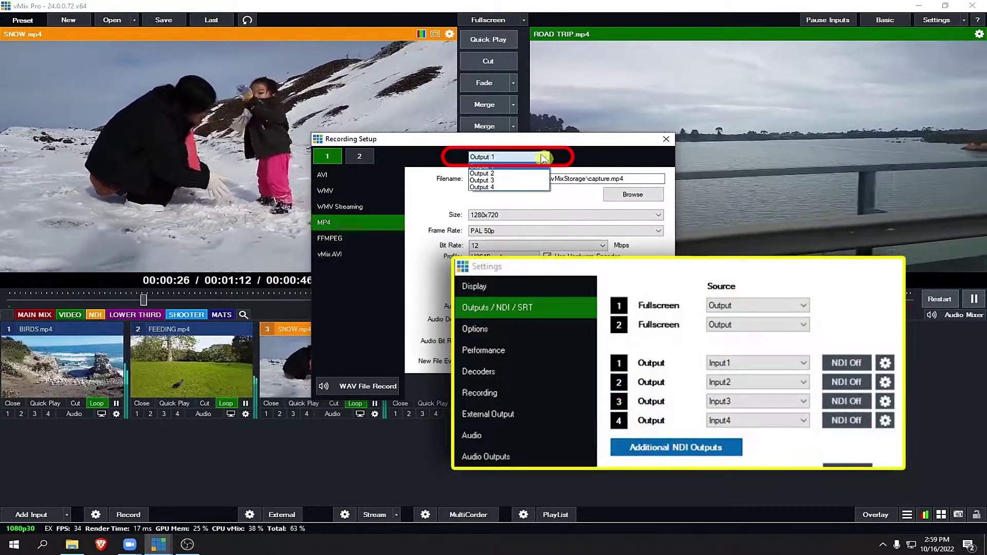
left_click(521, 166)
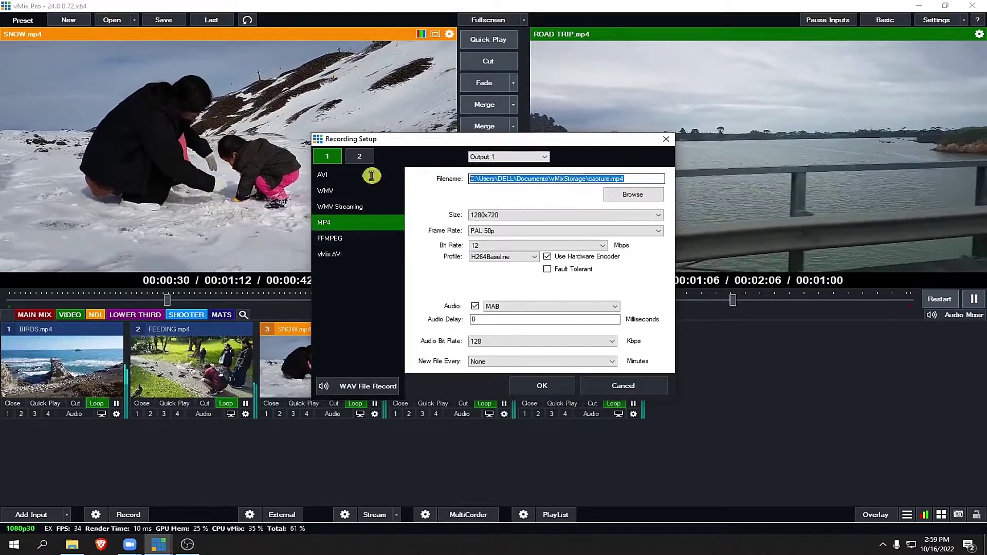
Step: Keep the recording saving to vMixStorage\capture.mp4 and bring up the recording size choices
left_click(633, 194)
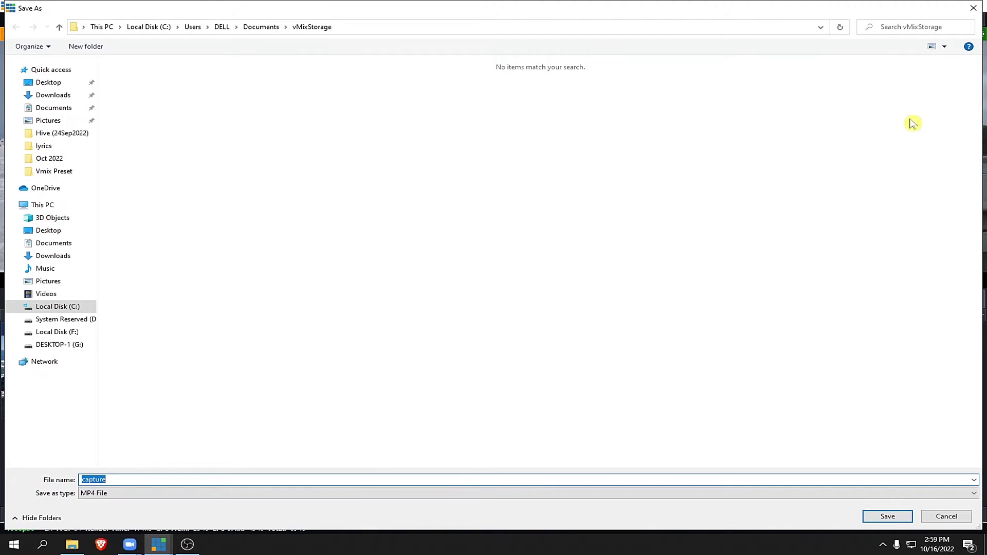
left_click(975, 9)
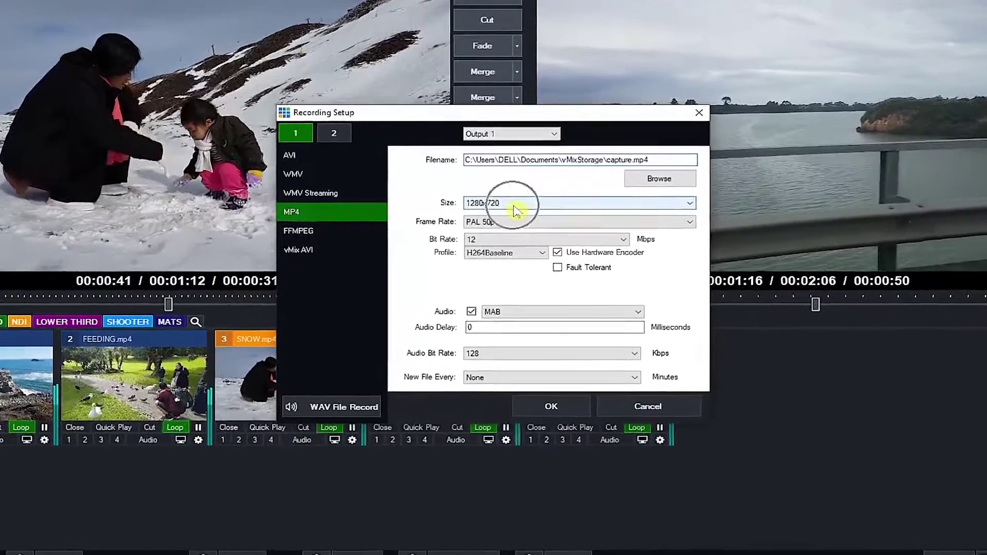
left_click(502, 216)
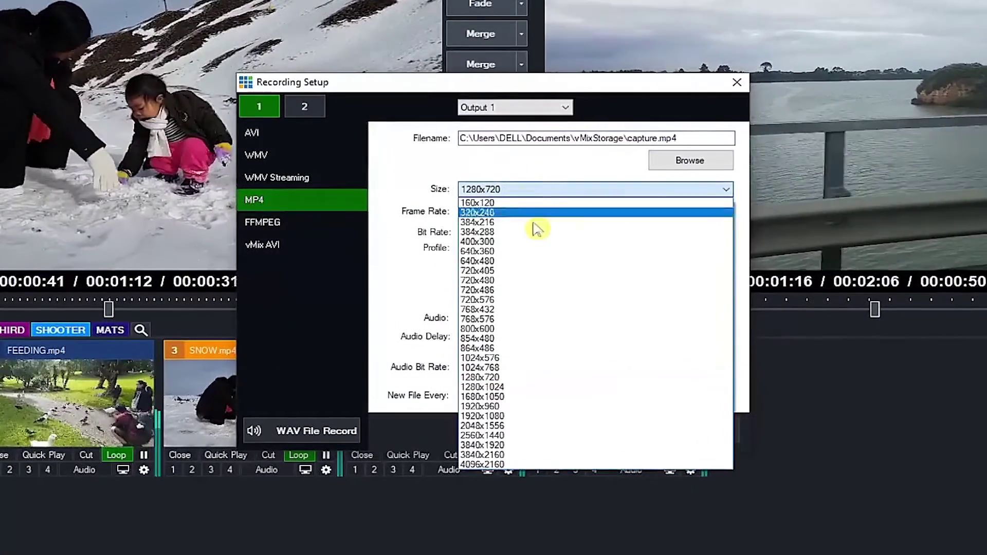
Step: Set recording size to 1920x1080, keeping PAL 50p, 12 Mbps and H264Baseline
left_click(538, 419)
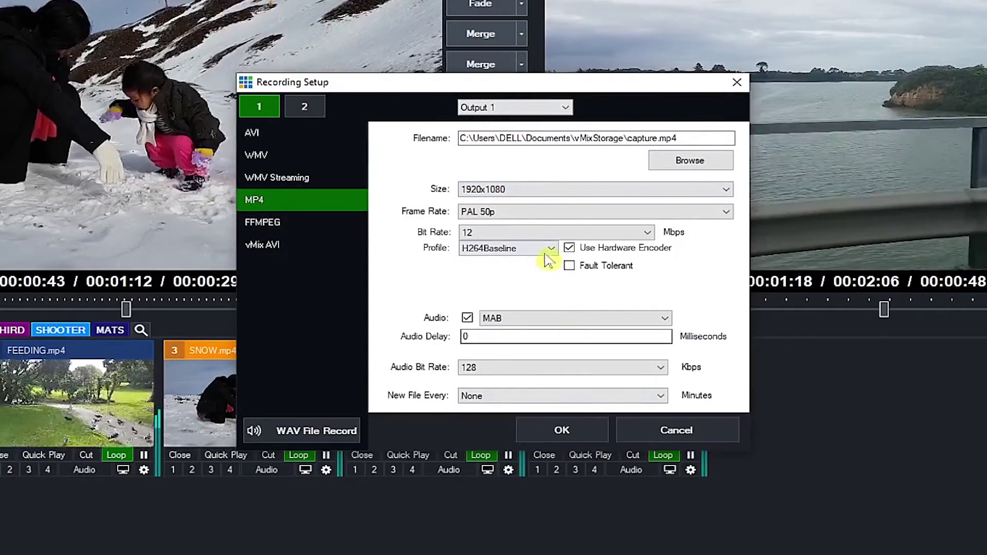
left_click(517, 219)
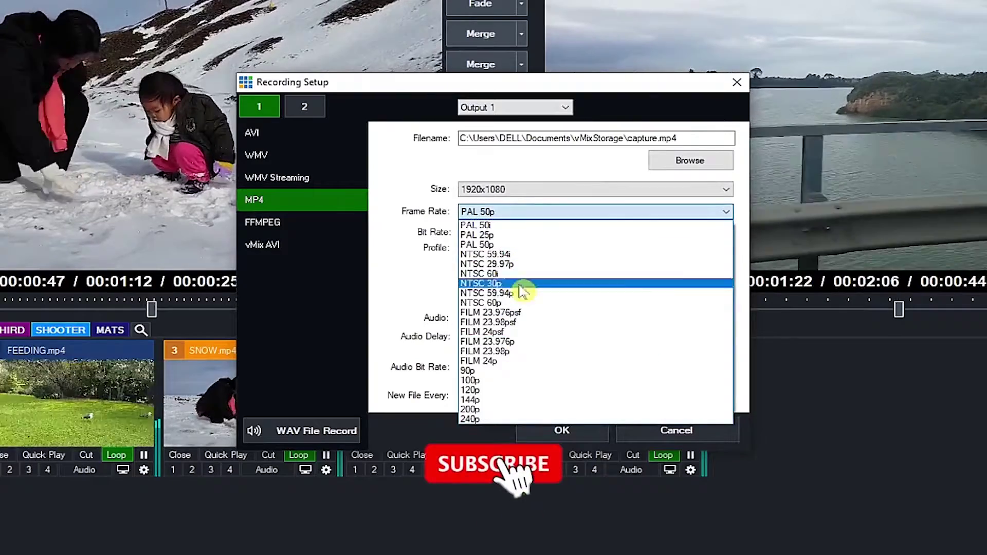
left_click(540, 245)
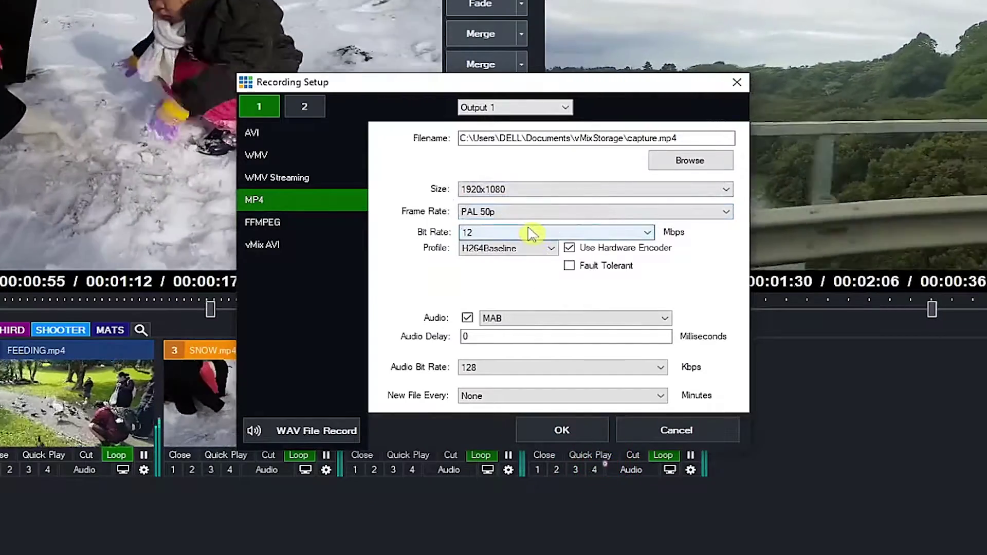
left_click(530, 232)
left_click(502, 314)
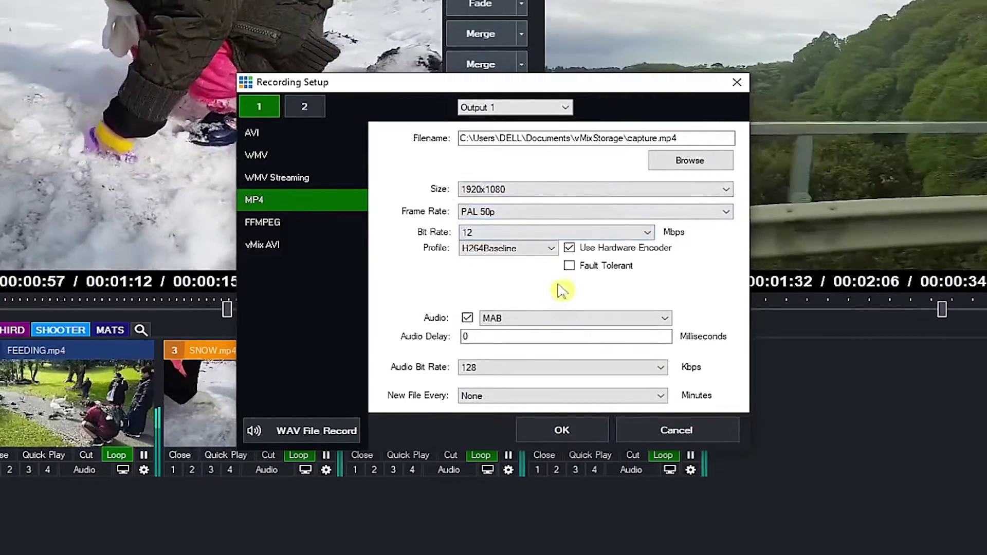
left_click(537, 248)
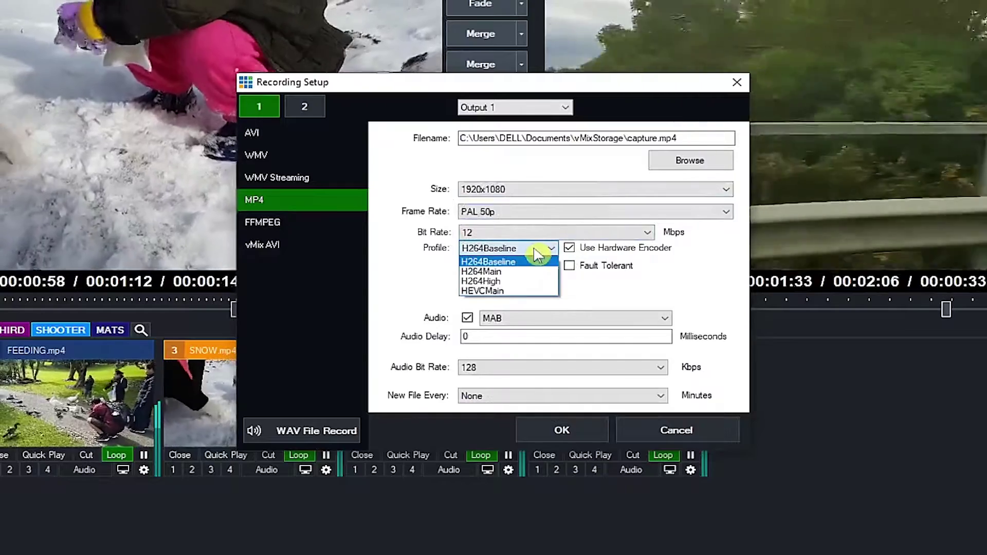
left_click(559, 270)
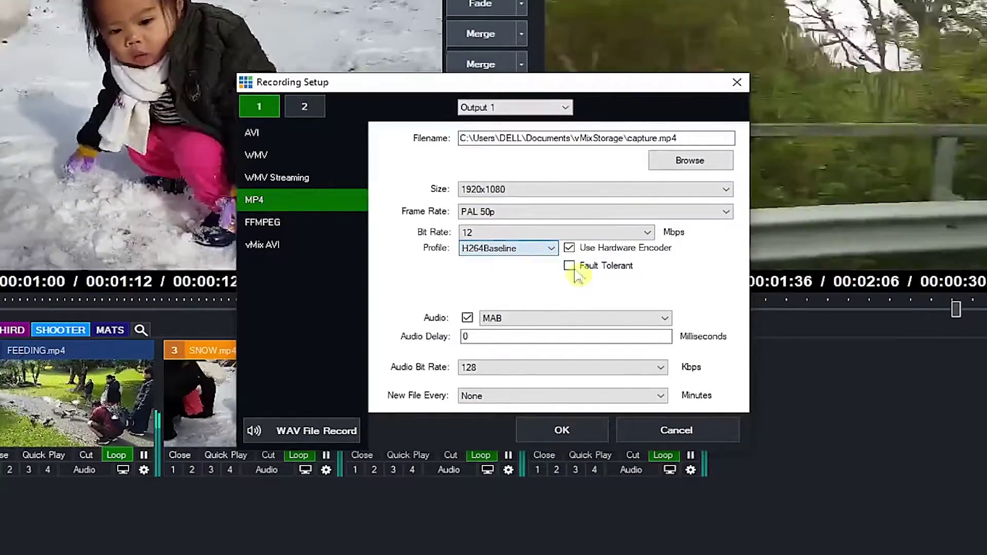
Step: Record Master audio with 300 ms delay at 128 bit rate, without file splitting
left_click(521, 327)
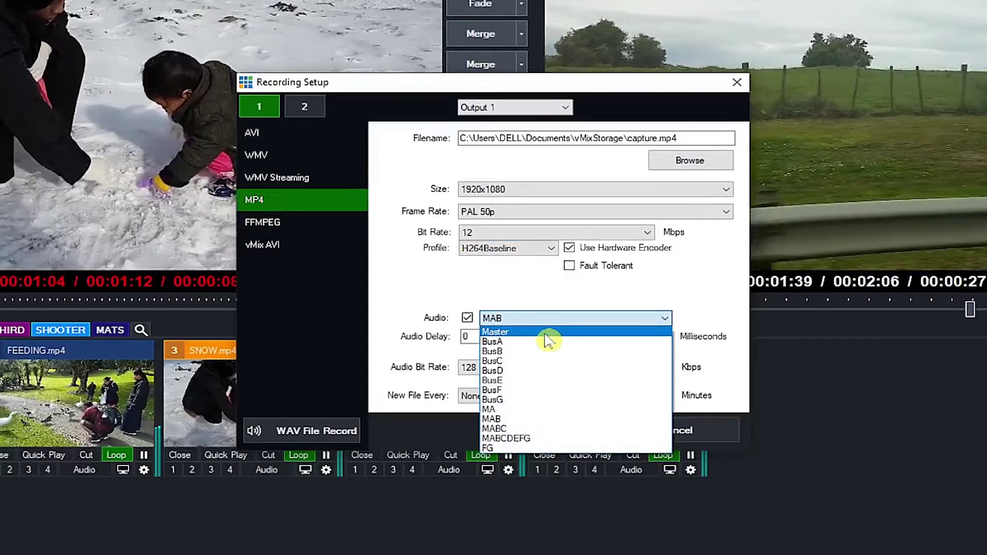
left_click(547, 332)
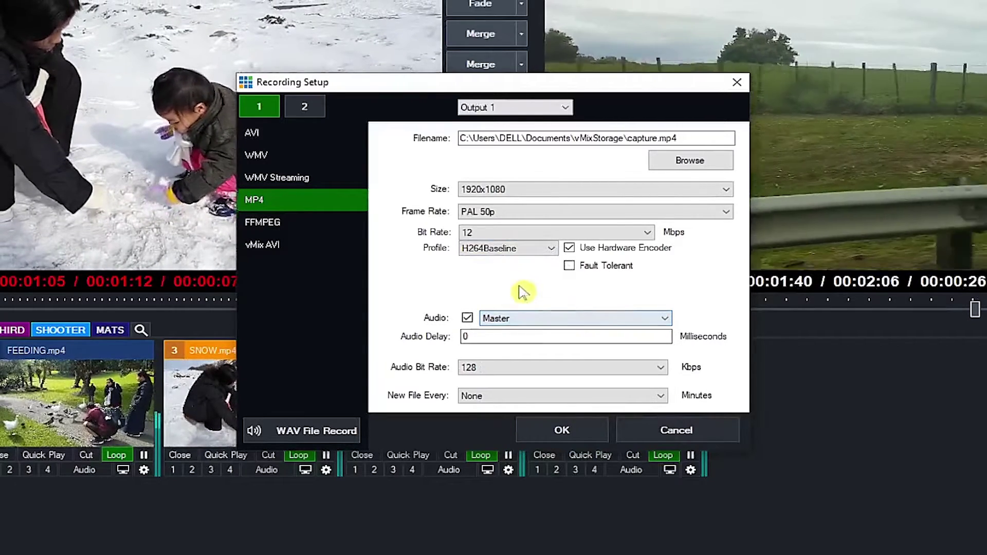
double_click(524, 337)
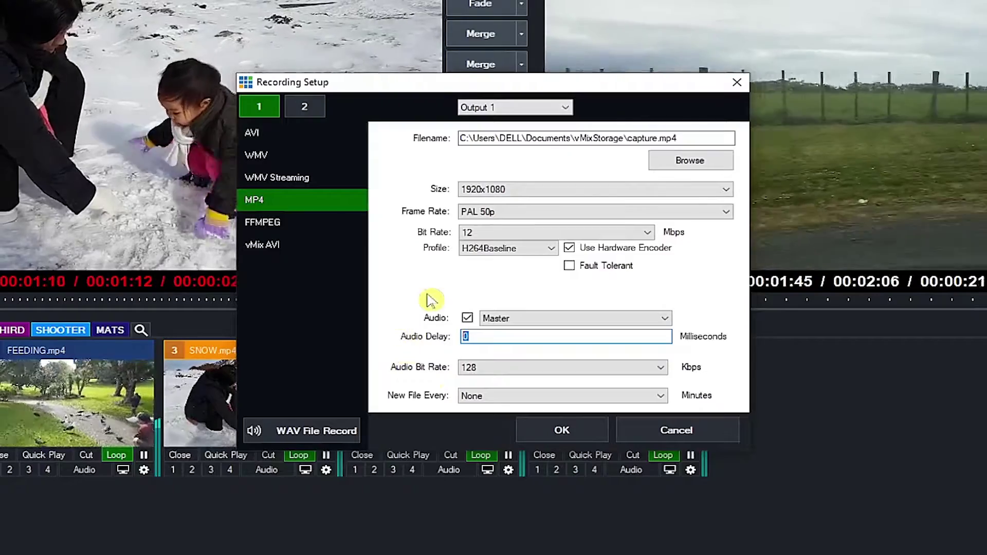
type("00")
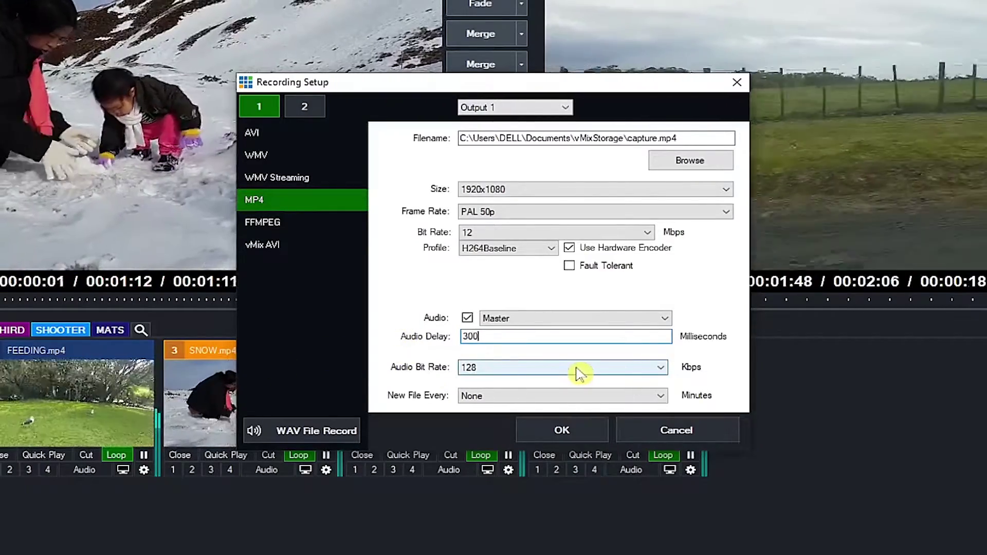
left_click(580, 374)
left_click(568, 372)
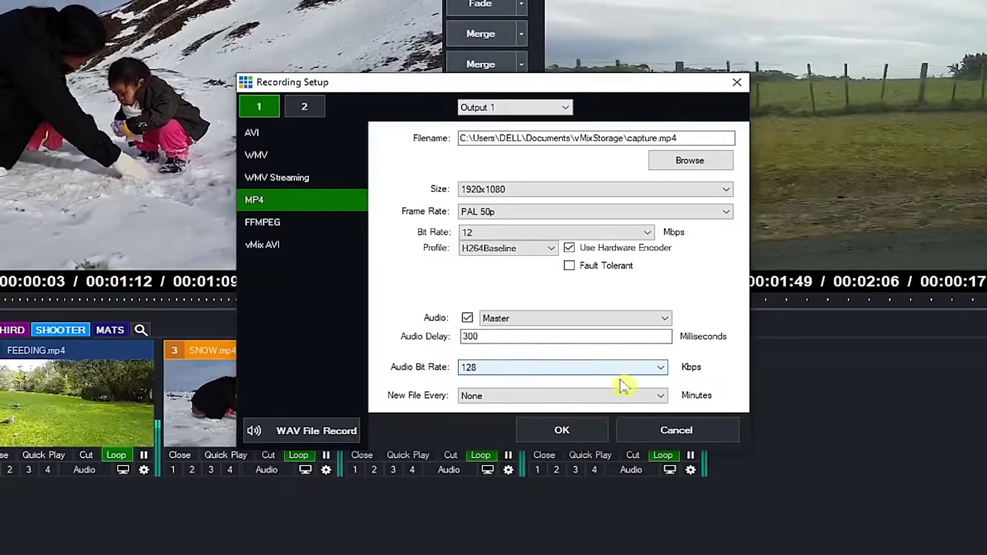
left_click(603, 398)
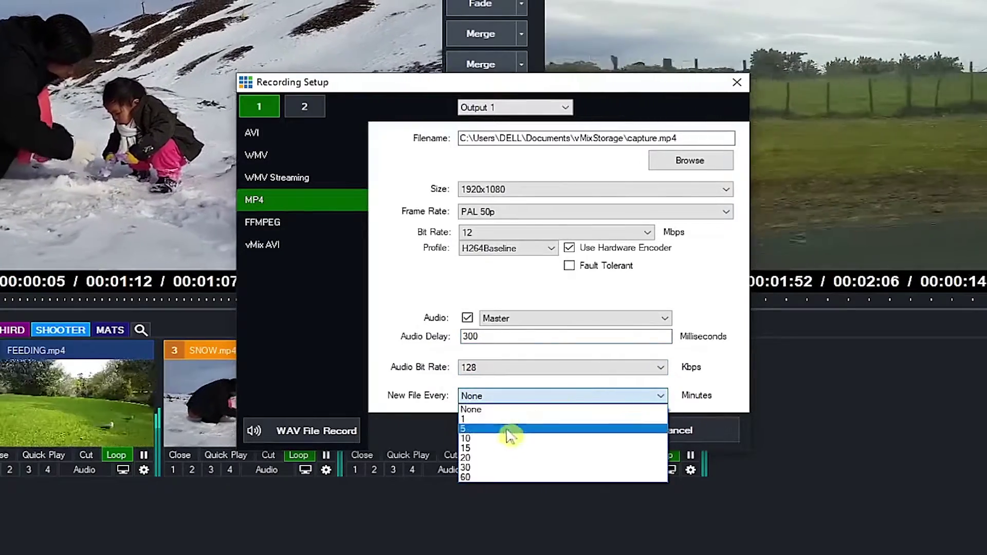
left_click(693, 394)
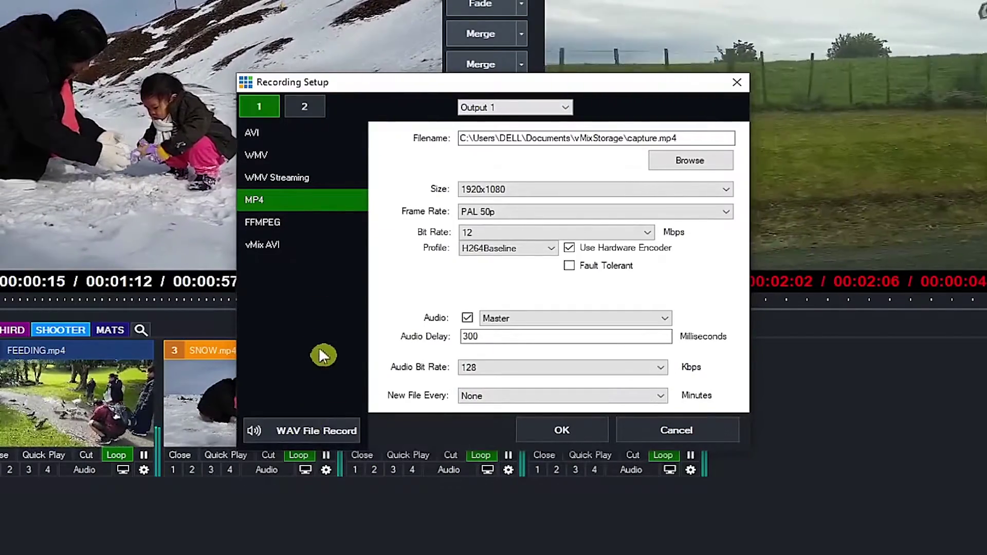
left_click(332, 434)
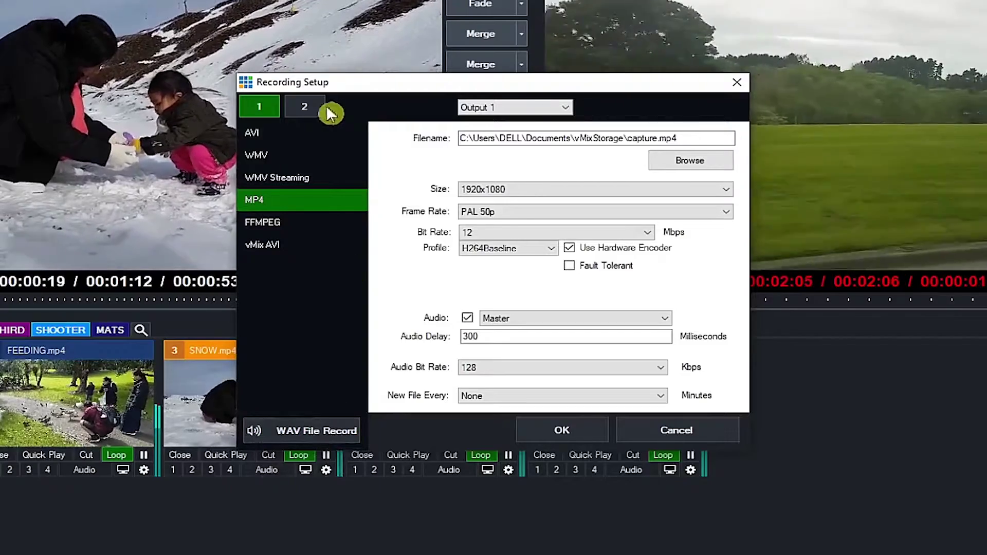
Step: Make recording 2 capture Output 2 at a 12 Mbps bit rate
left_click(311, 108)
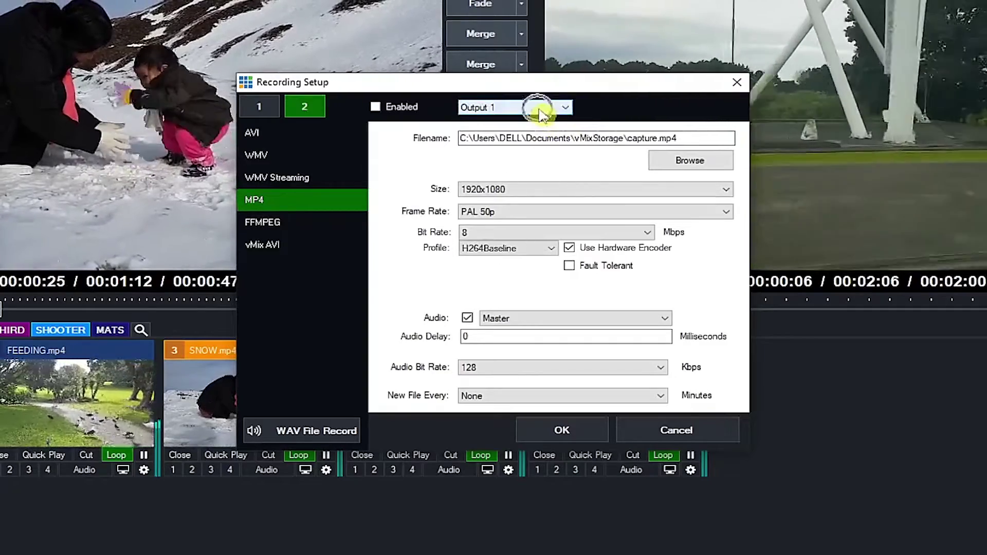
left_click(541, 113)
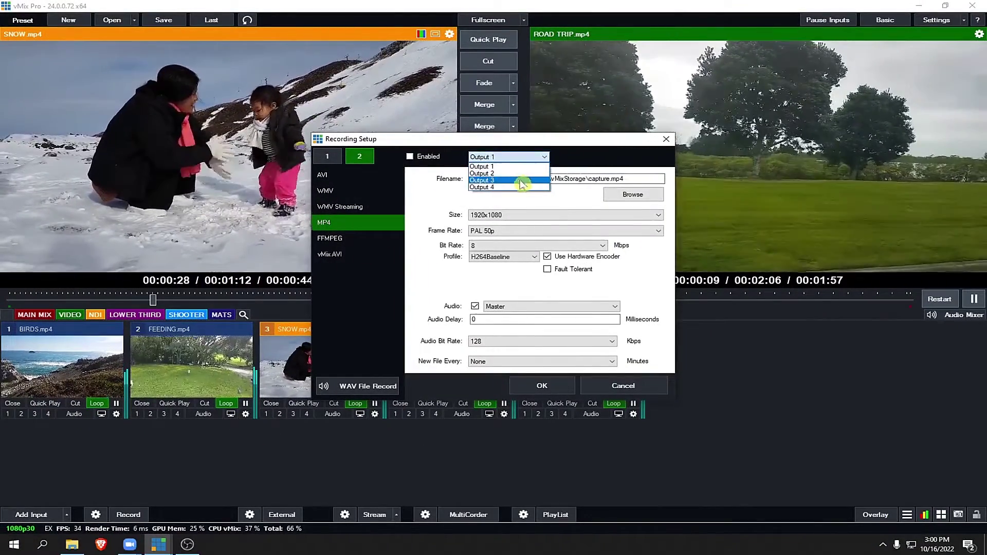
left_click(522, 175)
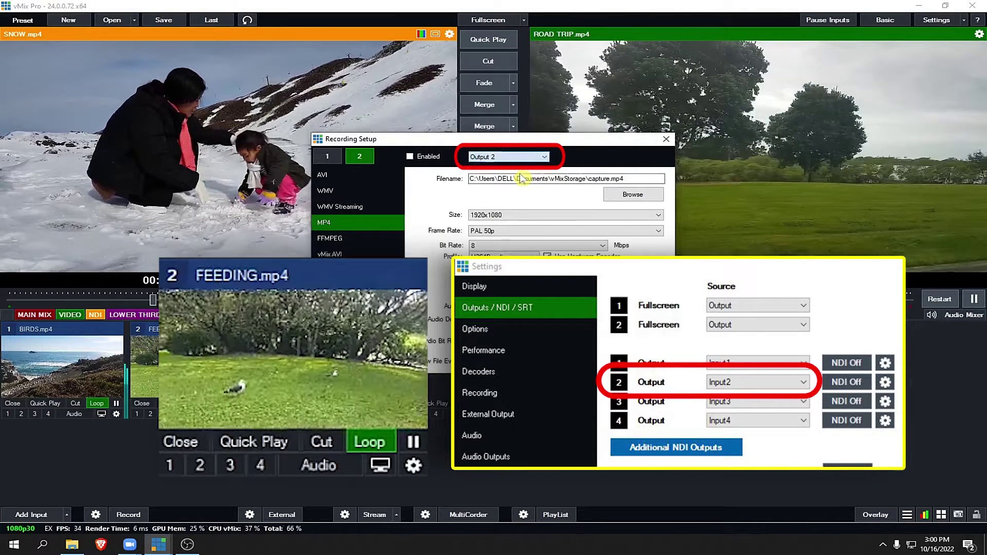
triple_click(648, 179)
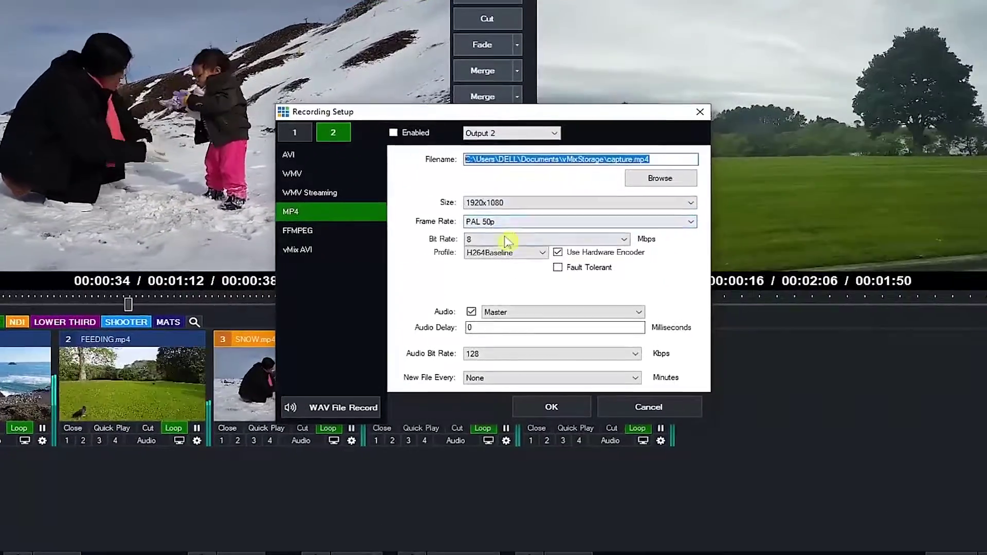
left_click(507, 237)
left_click(491, 325)
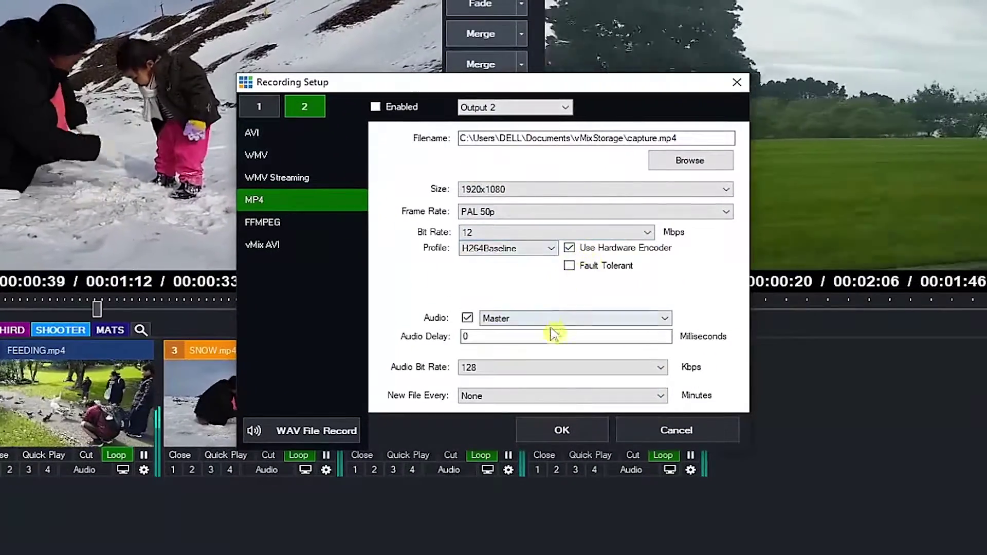
Step: Give recording 2 Master audio with 500 ms delay and no splitting, then enable and apply it
left_click(548, 319)
left_click(553, 331)
left_click(510, 338)
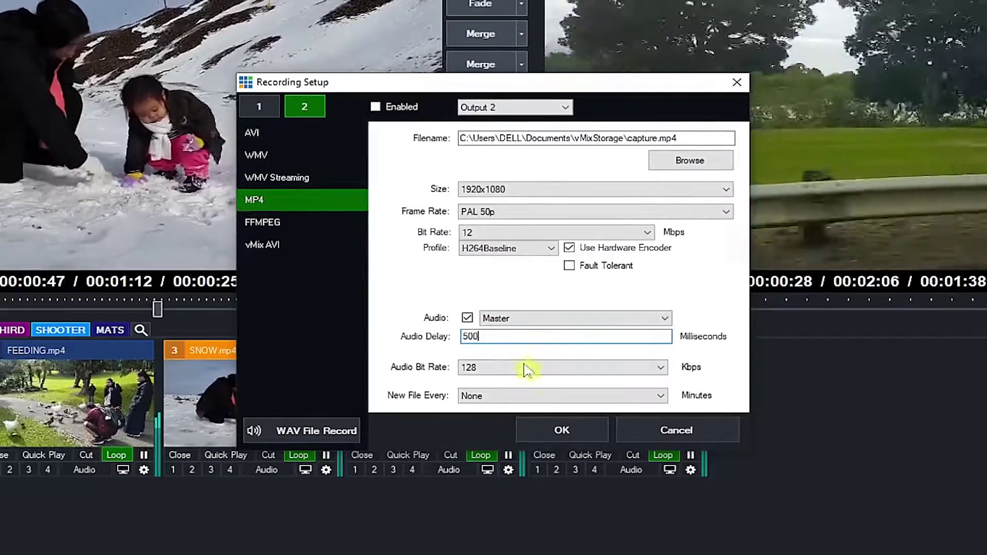
left_click(529, 369)
left_click(529, 373)
left_click(612, 397)
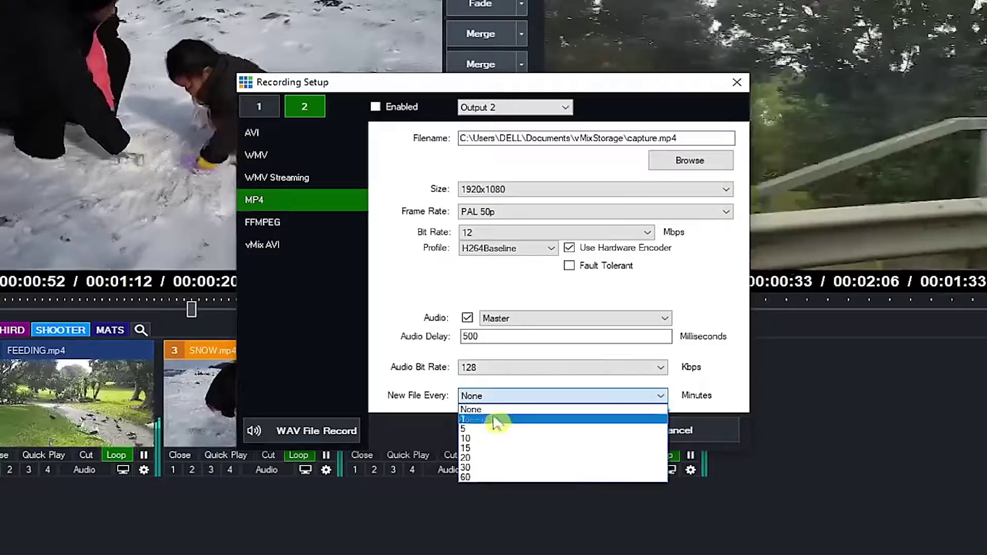
left_click(502, 409)
left_click(379, 108)
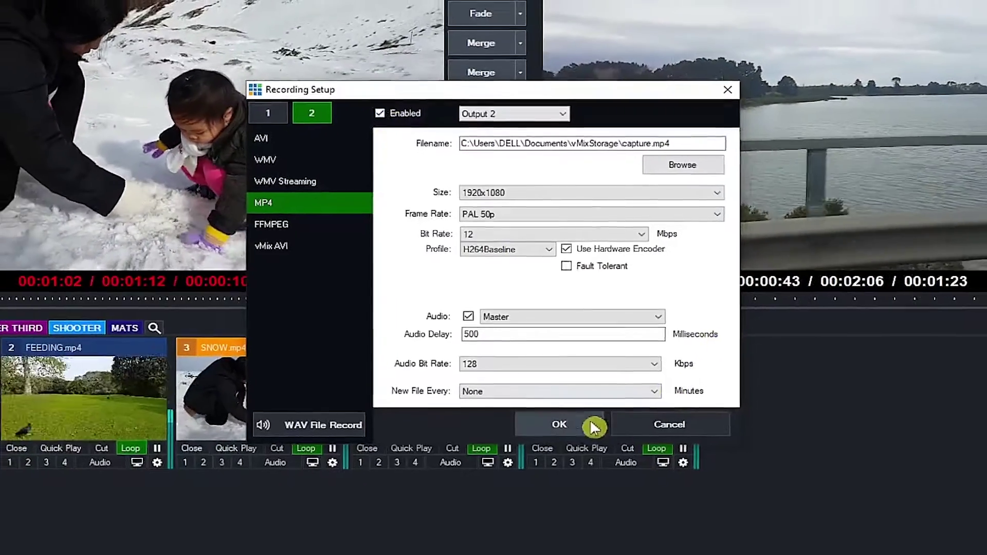
left_click(562, 430)
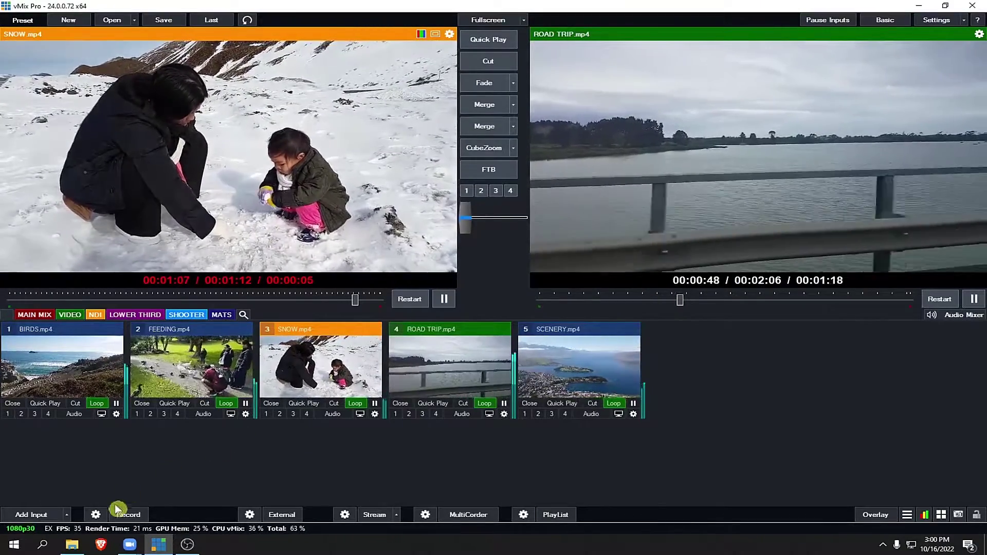
Step: Record the enabled outputs for about 13 seconds, checking the still-empty storage folder, then stop
left_click(127, 515)
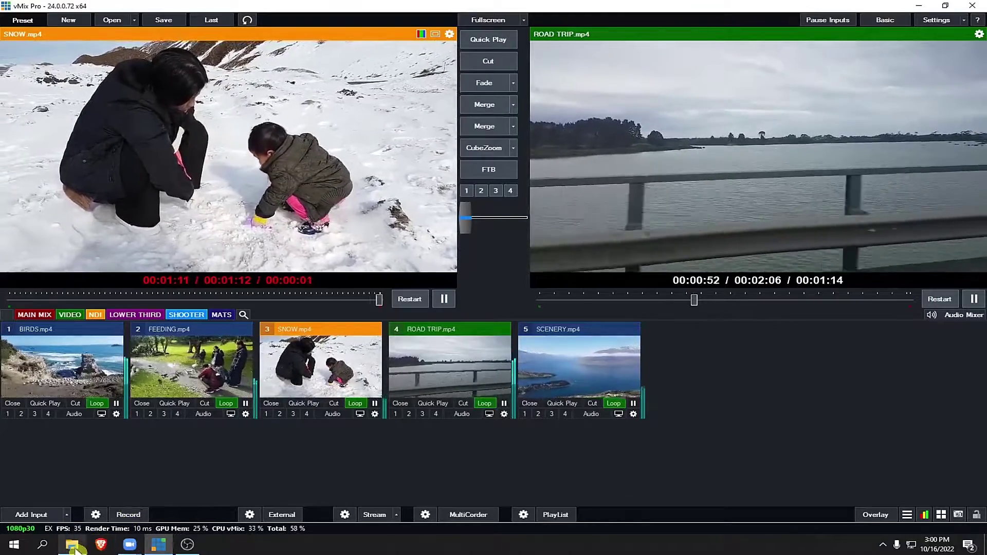
left_click(75, 548)
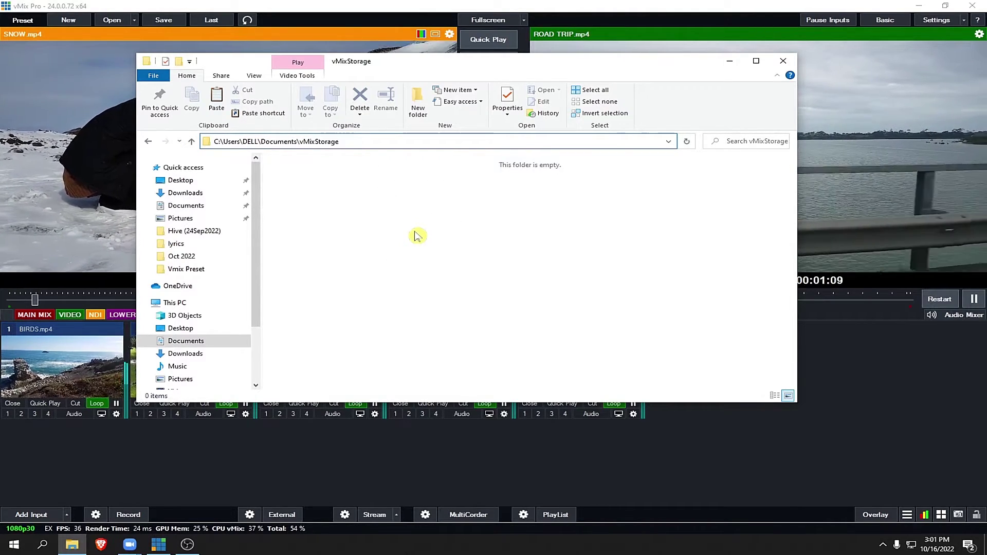
left_click(836, 404)
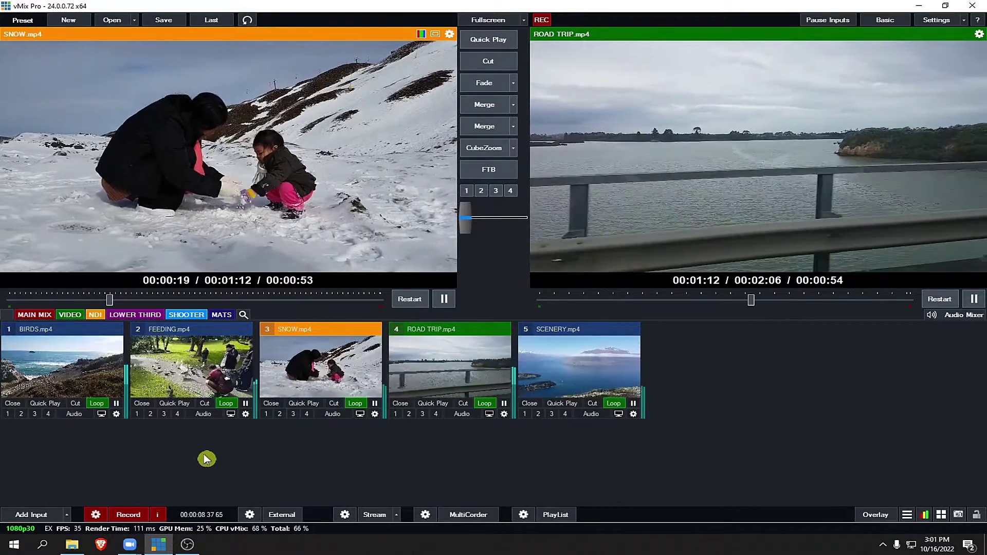
left_click(133, 516)
left_click(474, 309)
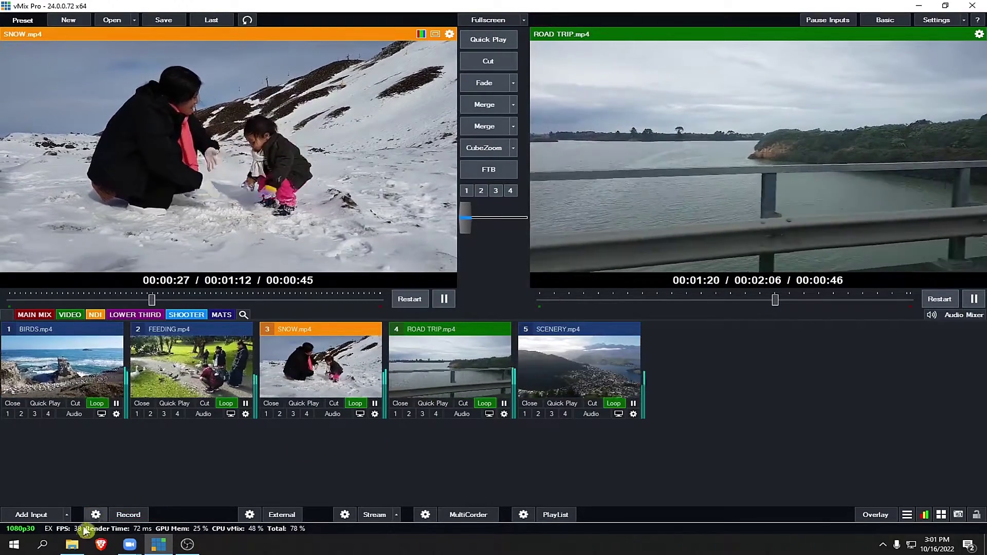
Step: Reopen vMixStorage and display its contents as extra large icons
left_click(76, 547)
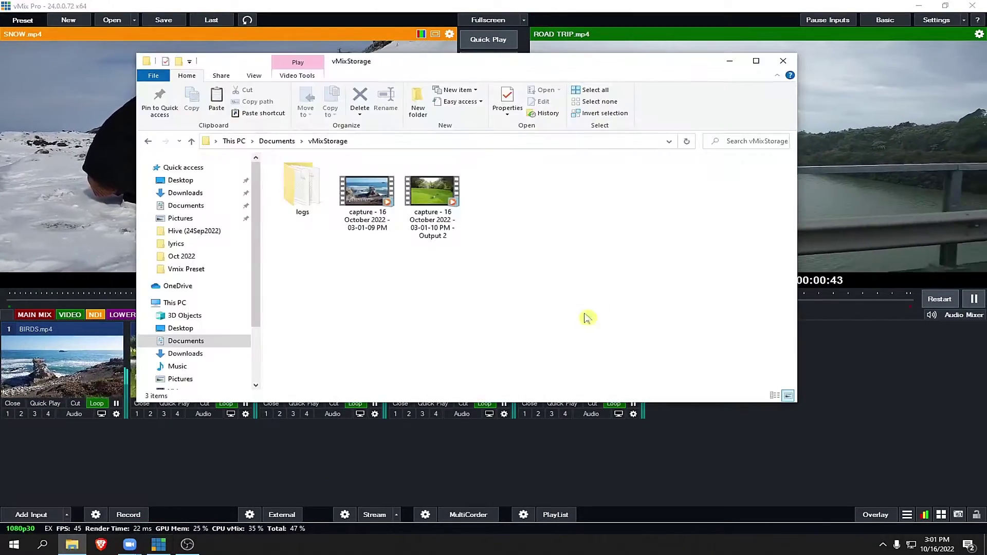
left_click_drag(452, 226, 359, 165)
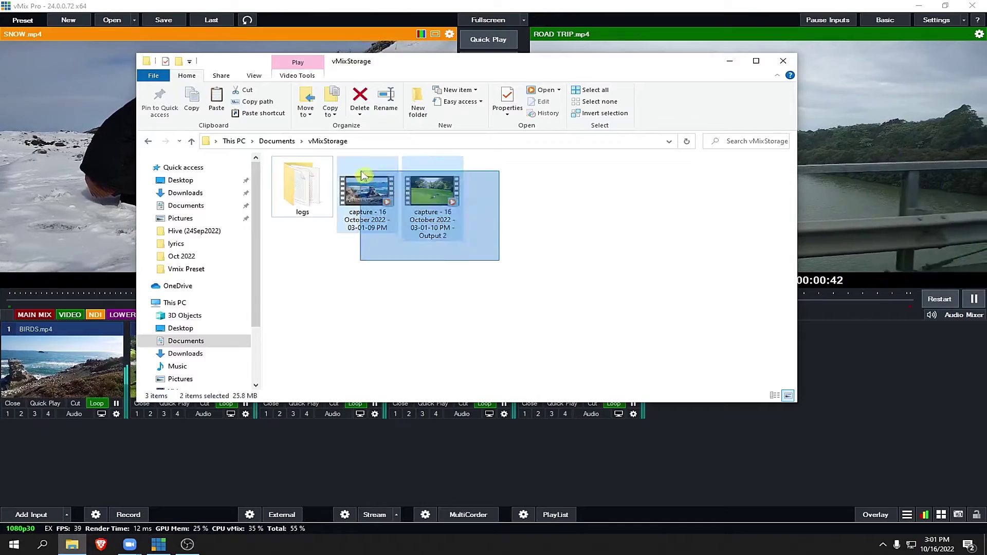
left_click(525, 248)
left_click_drag(475, 67, 672, 57)
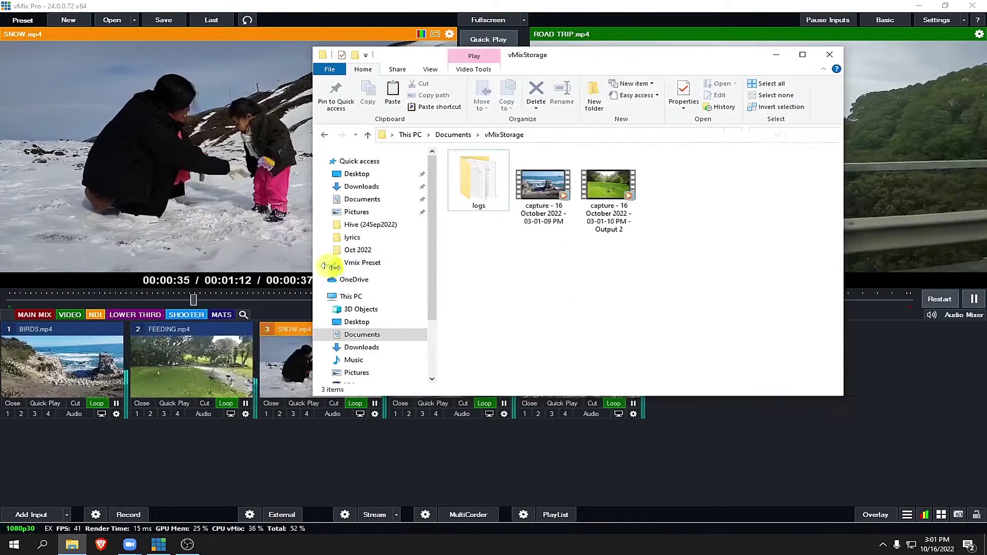
right_click(634, 272)
left_click(795, 278)
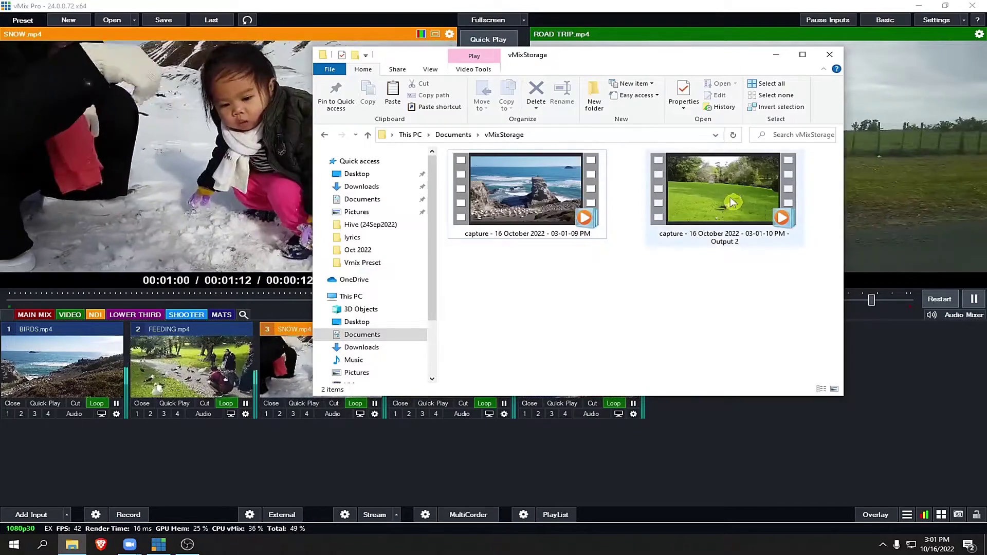
Step: Play back the first capture recording, close the player, then close the folder window
left_click(588, 207)
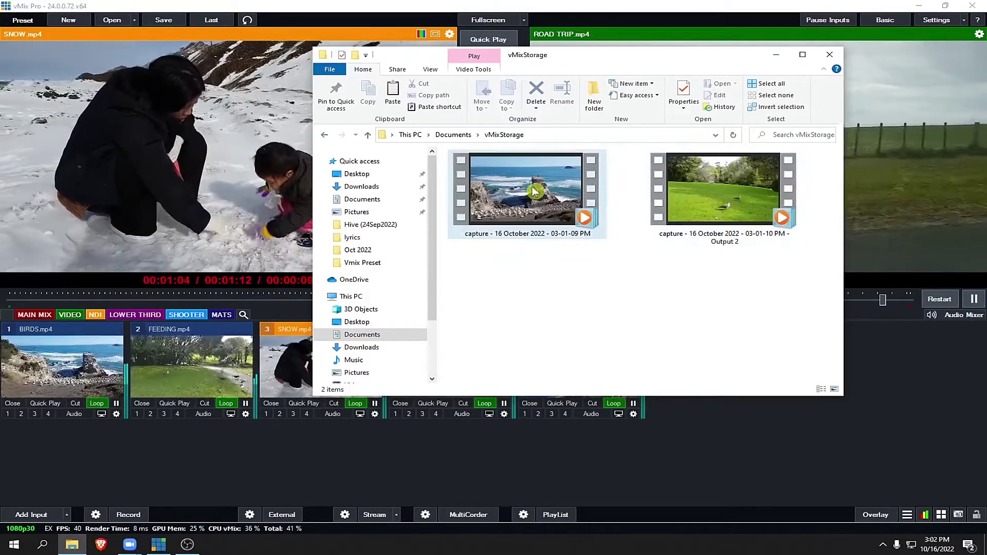
double_click(589, 207)
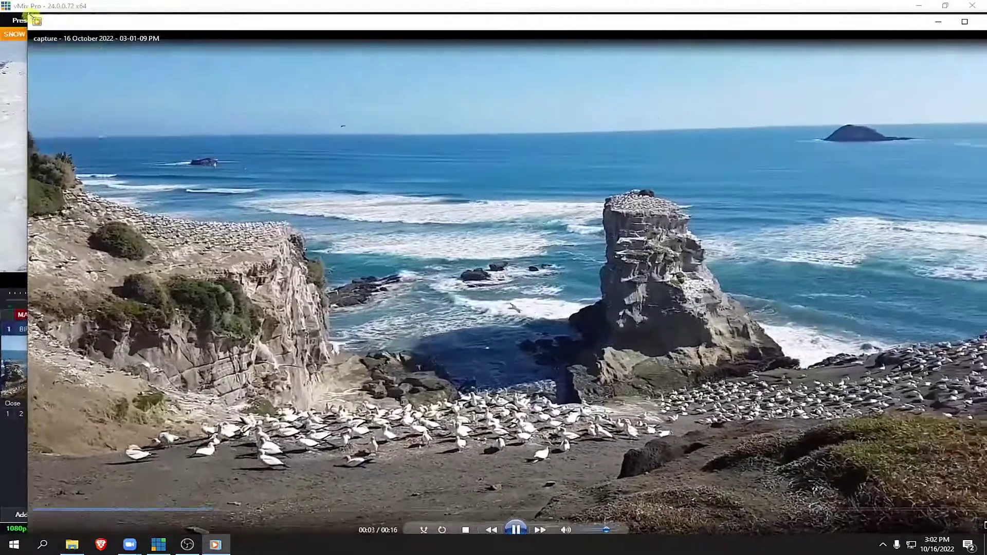
double_click(31, 18)
left_click_drag(622, 287, 480, 318)
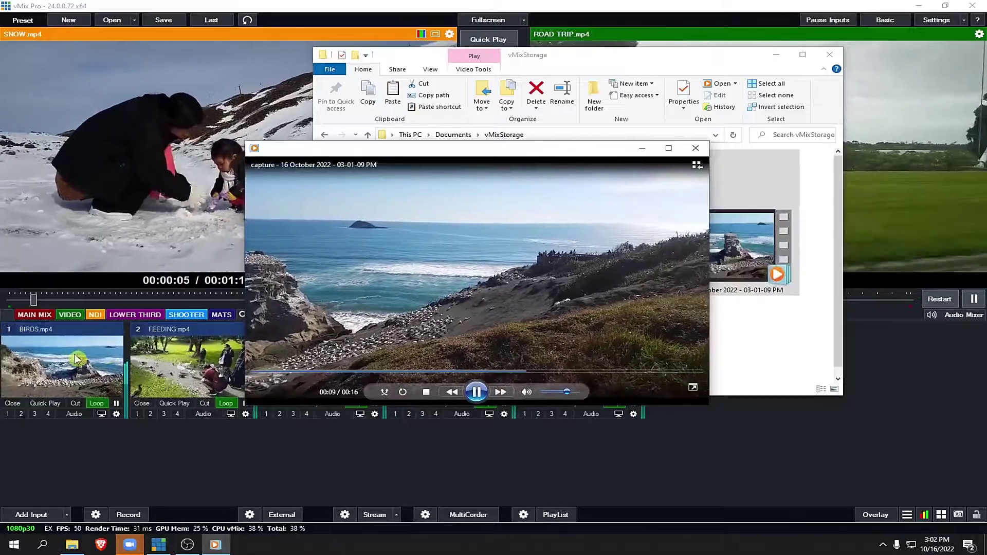
left_click(695, 148)
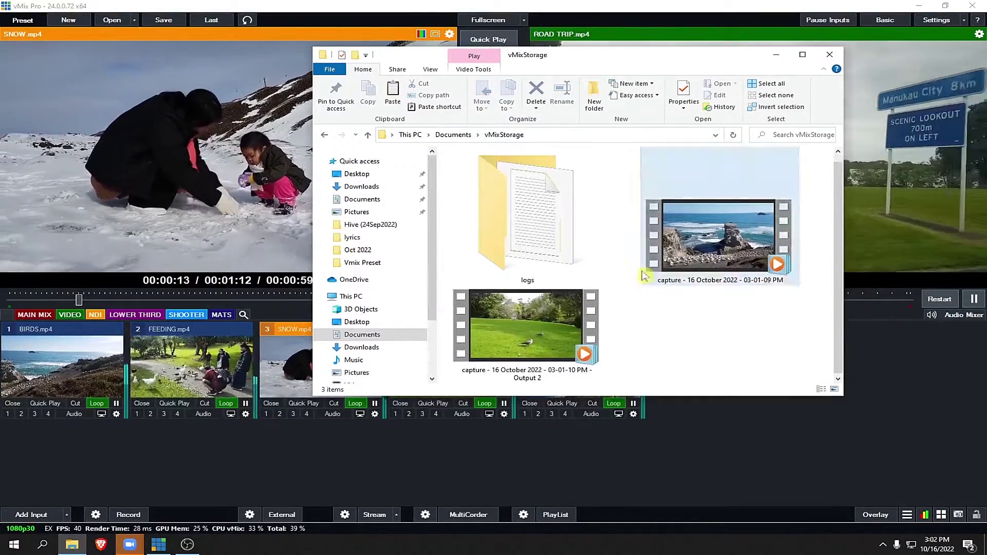
left_click(538, 345)
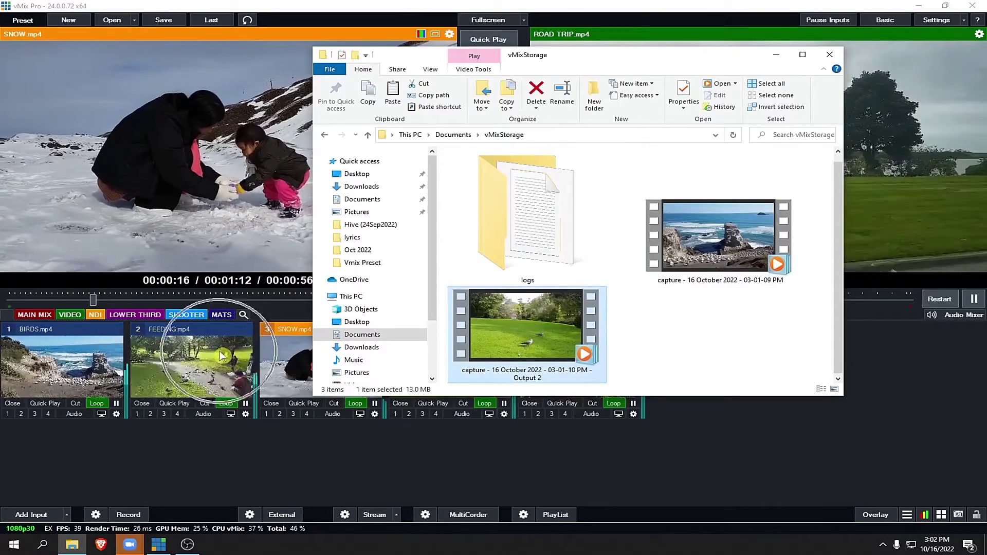
left_click(699, 312)
left_click(832, 57)
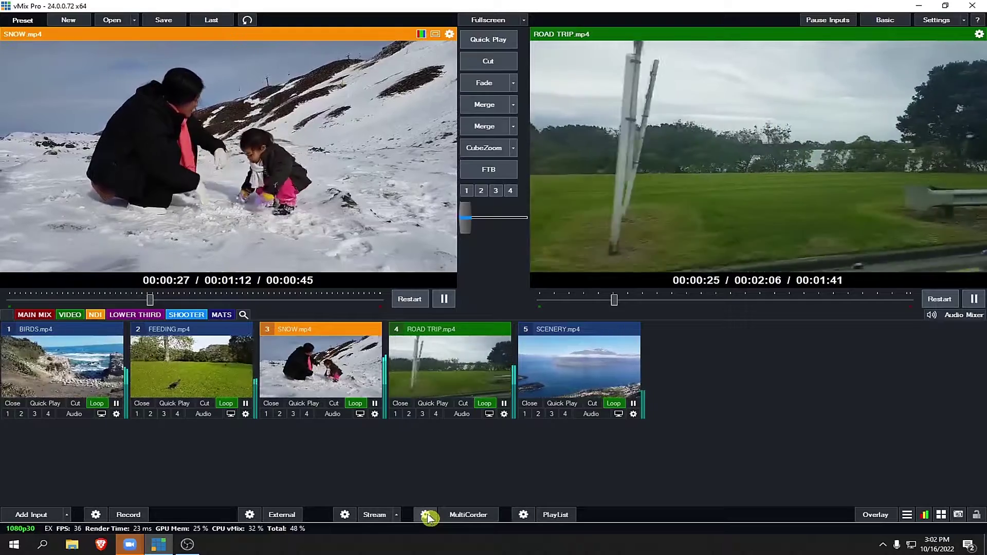
Step: Open the MultiCorder settings and settle on the MP4 format after browsing the others
left_click(427, 518)
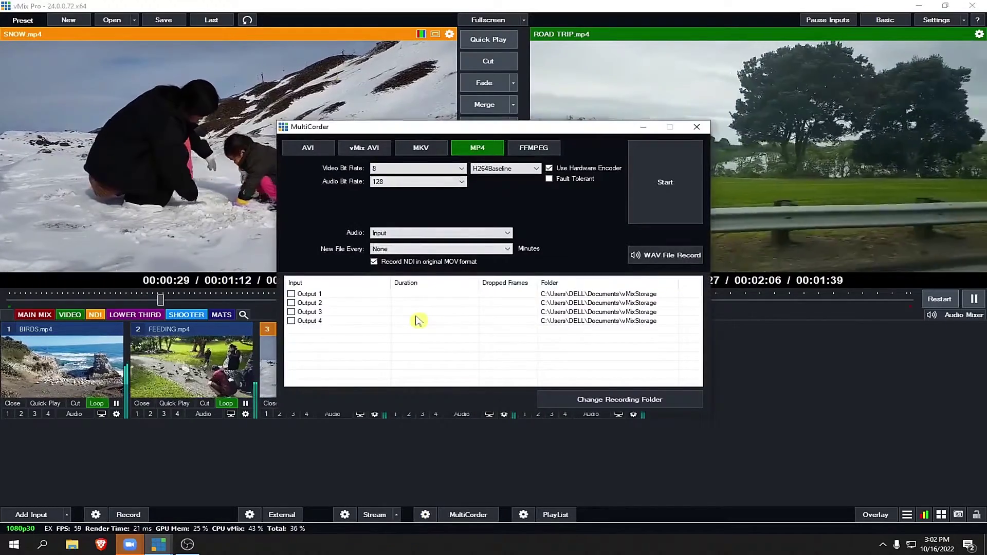
left_click(308, 151)
left_click(371, 149)
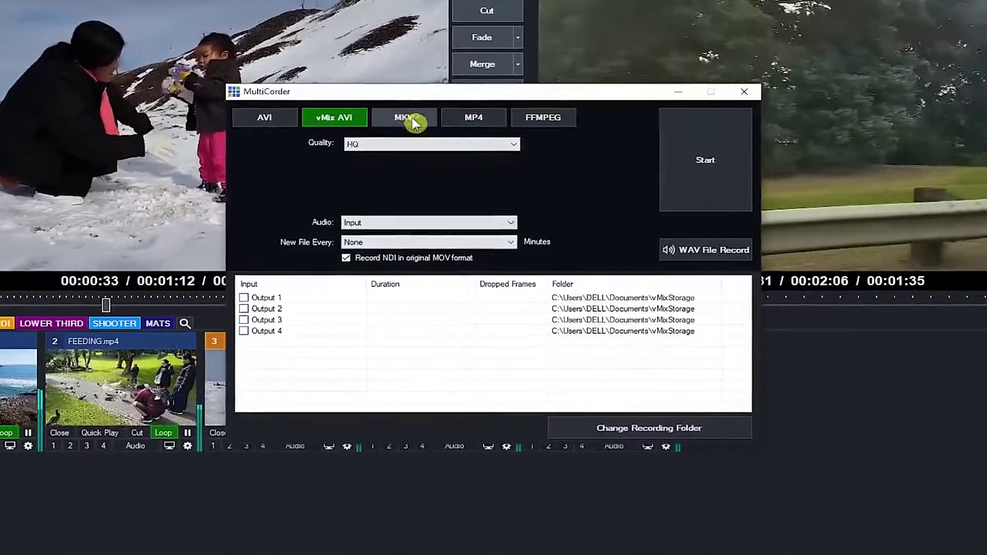
left_click(416, 138)
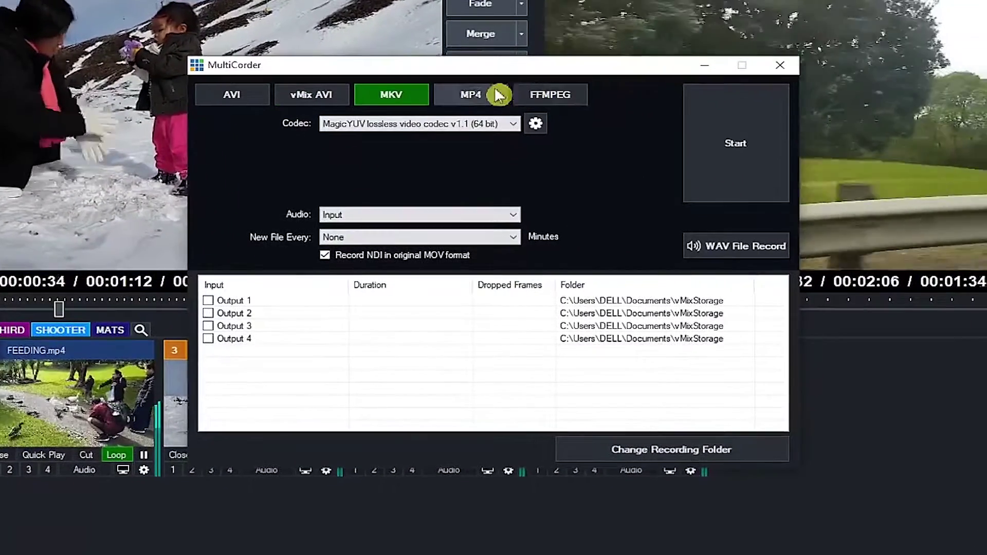
left_click(499, 96)
left_click(552, 94)
left_click(469, 92)
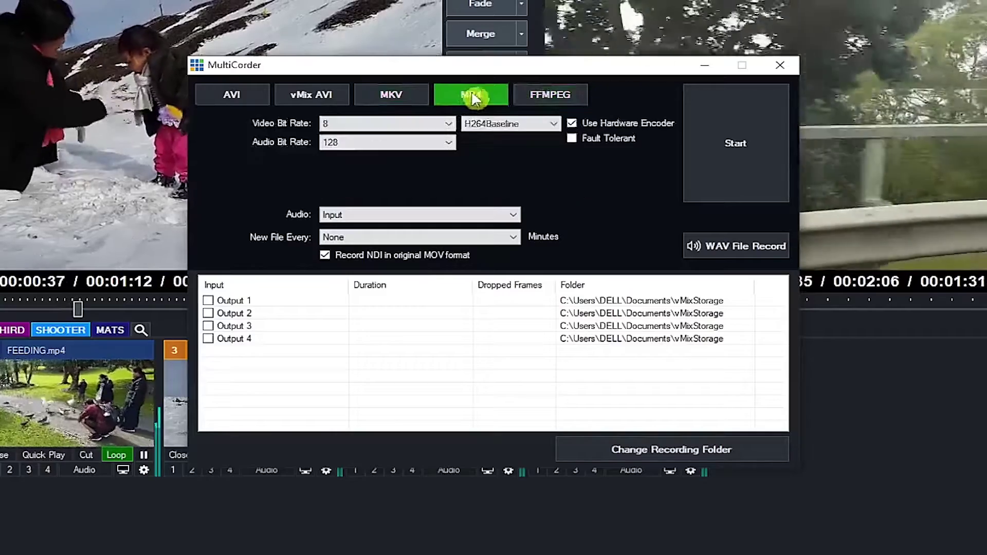
Step: Set MultiCorder video bit rate to 12, audio to Master, and New File Every to None
left_click(381, 128)
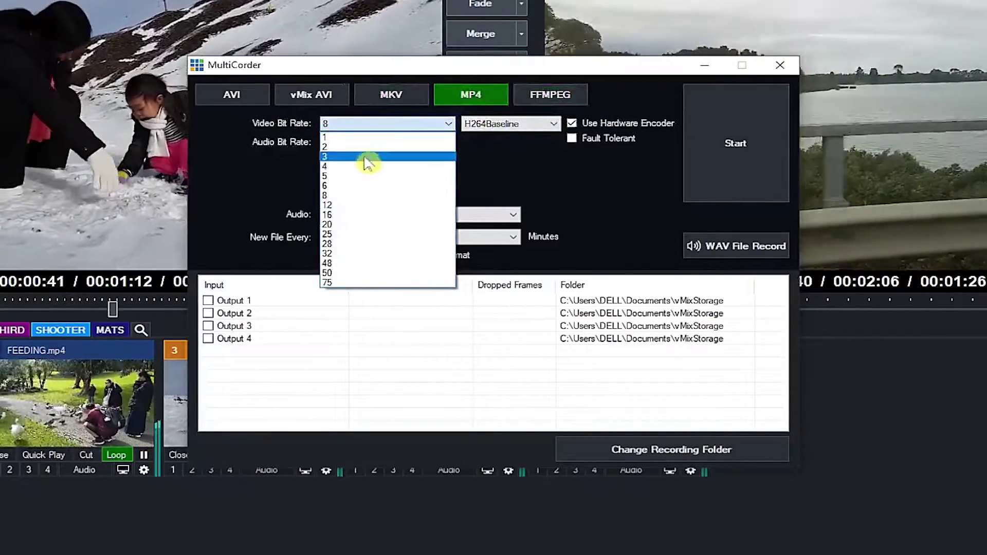
left_click(367, 205)
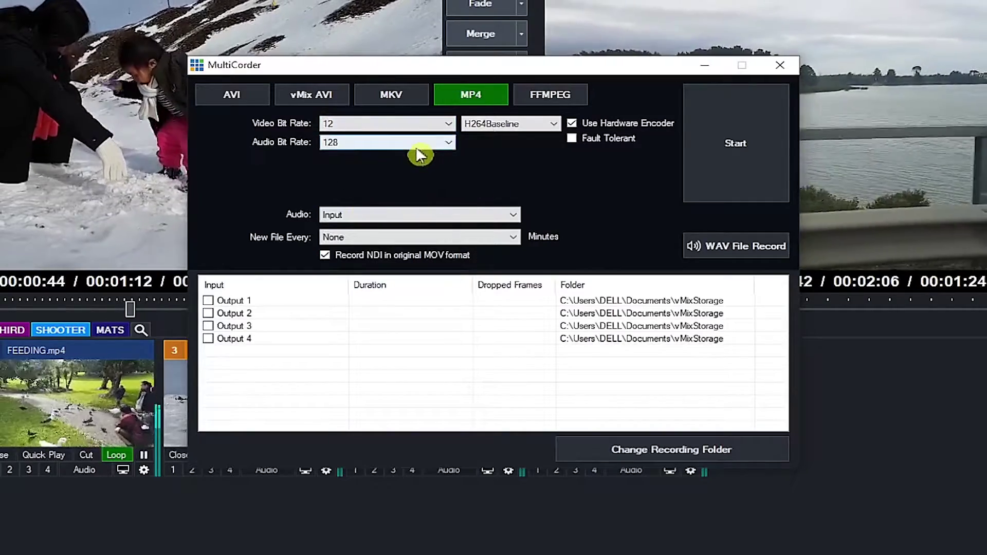
left_click(449, 215)
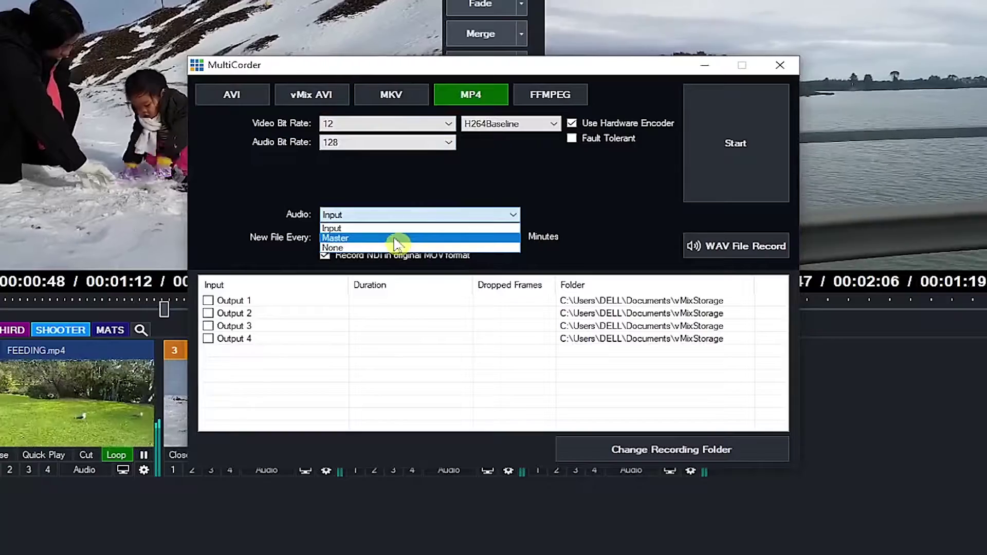
left_click(396, 239)
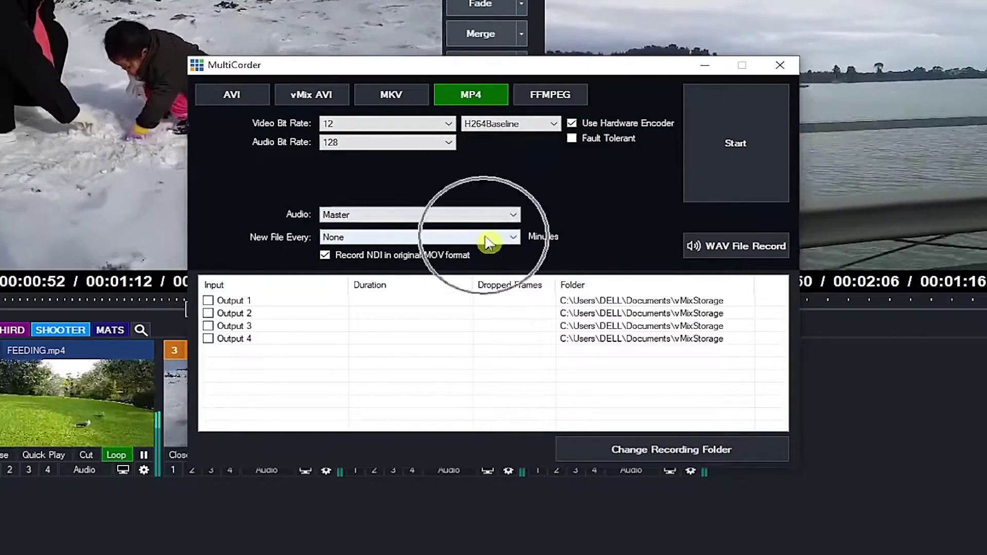
left_click(488, 244)
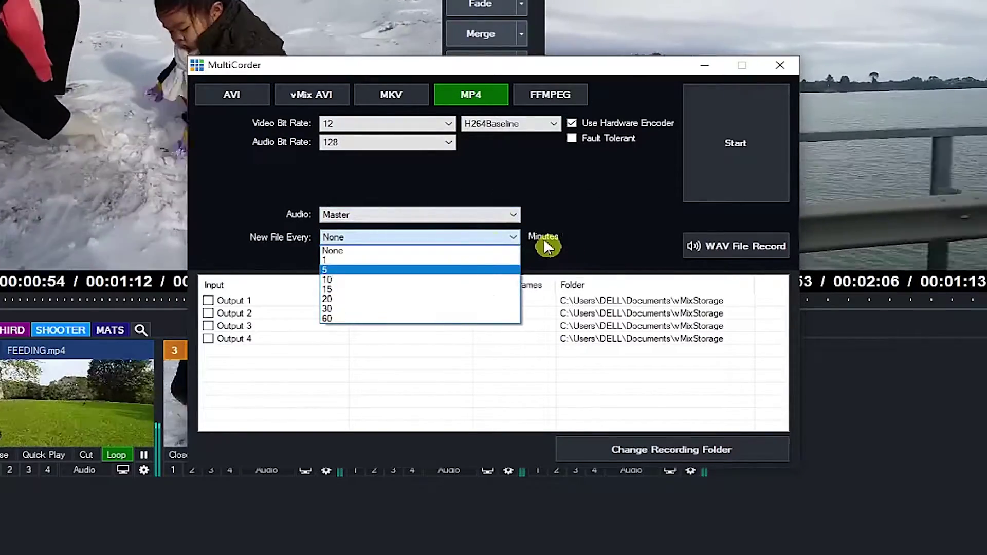
left_click(432, 250)
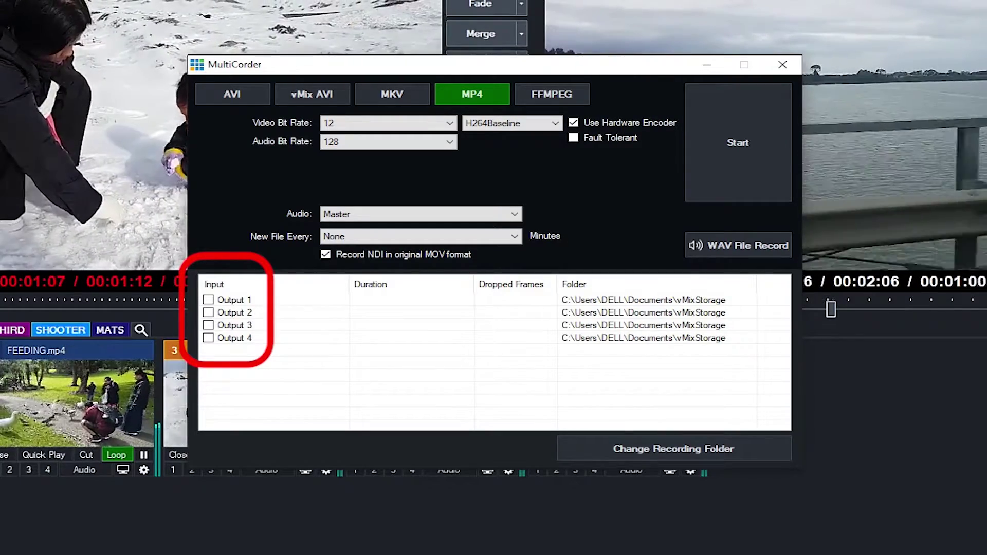
Step: Tick Output 1 and Output 4 for MultiCorder recording, keeping the vMixStorage folder
left_click(209, 300)
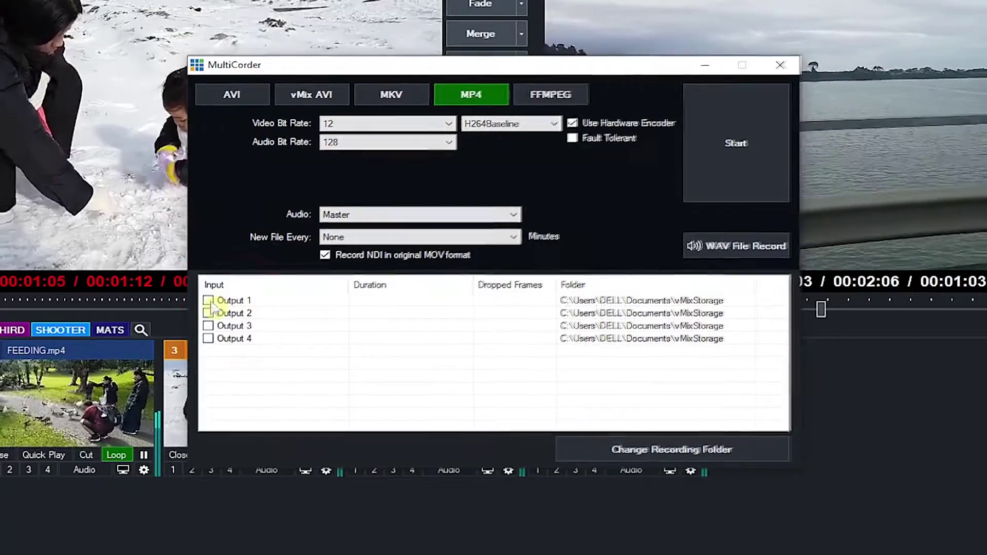
left_click(209, 338)
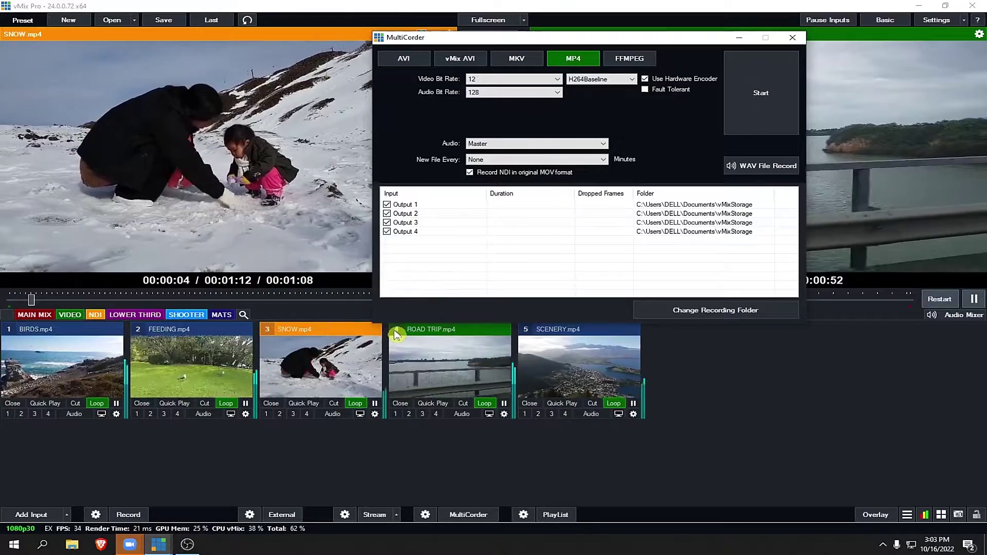
Step: Open Settings on Outputs / NDI / SRT to review Outputs 1–4 set to Input1–Input4
left_click_drag(633, 45, 348, 45)
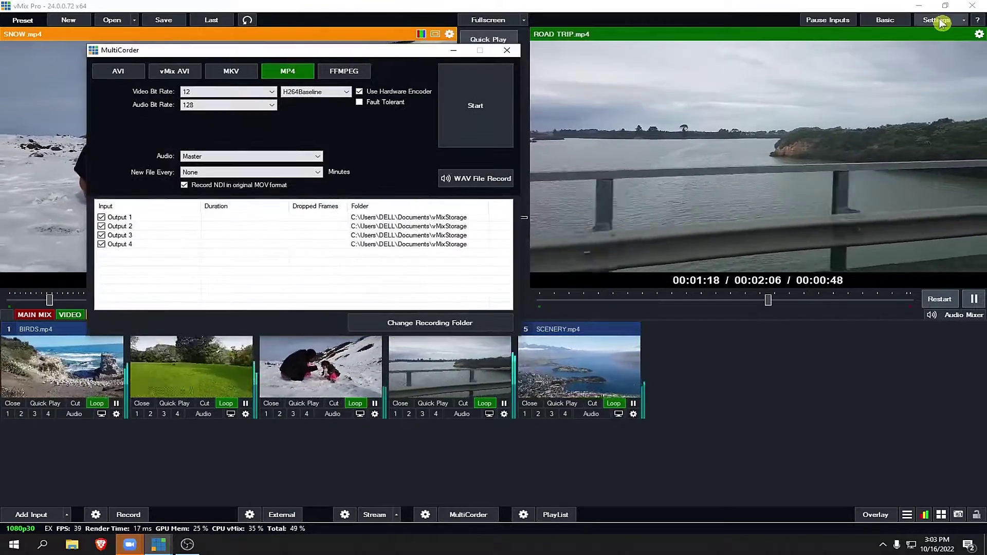
left_click(941, 24)
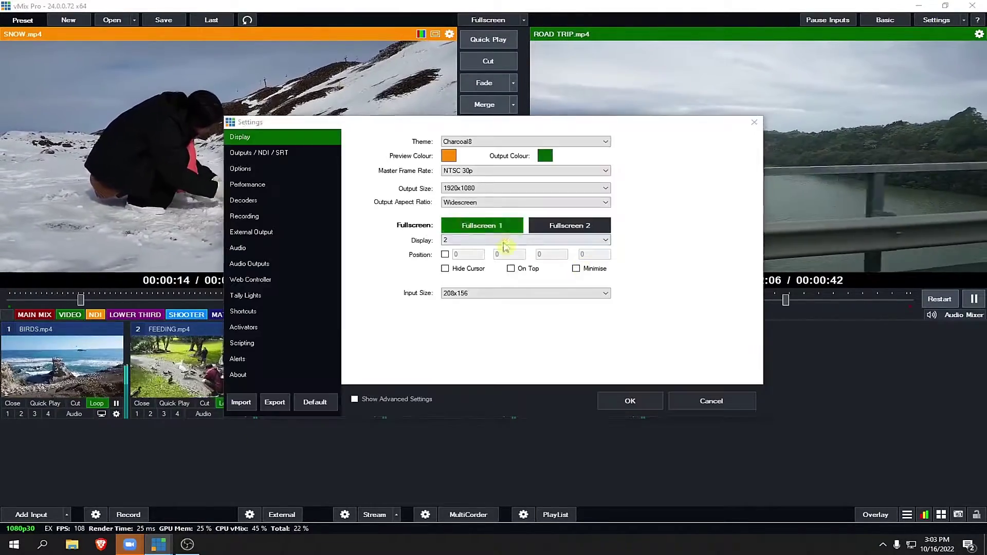
left_click(271, 152)
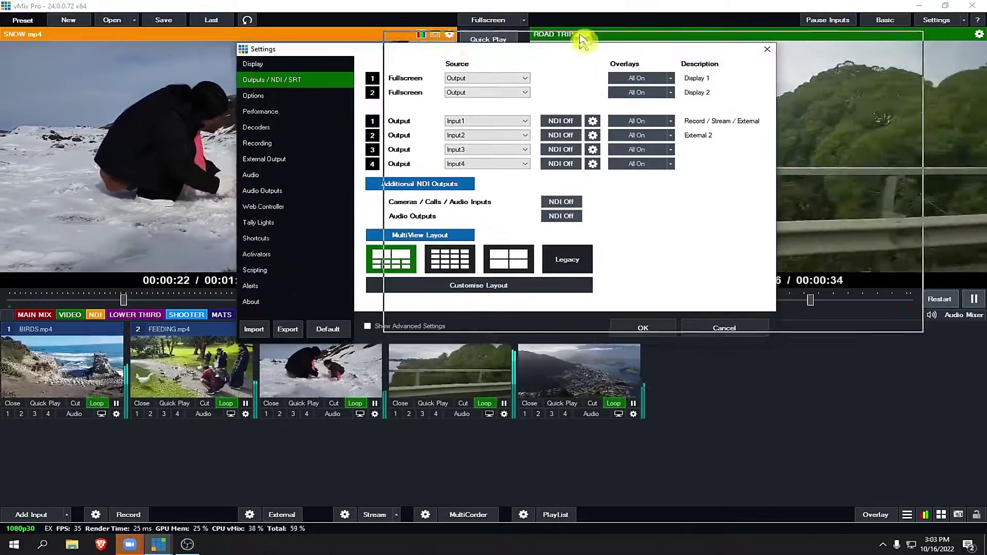
left_click_drag(400, 56, 548, 44)
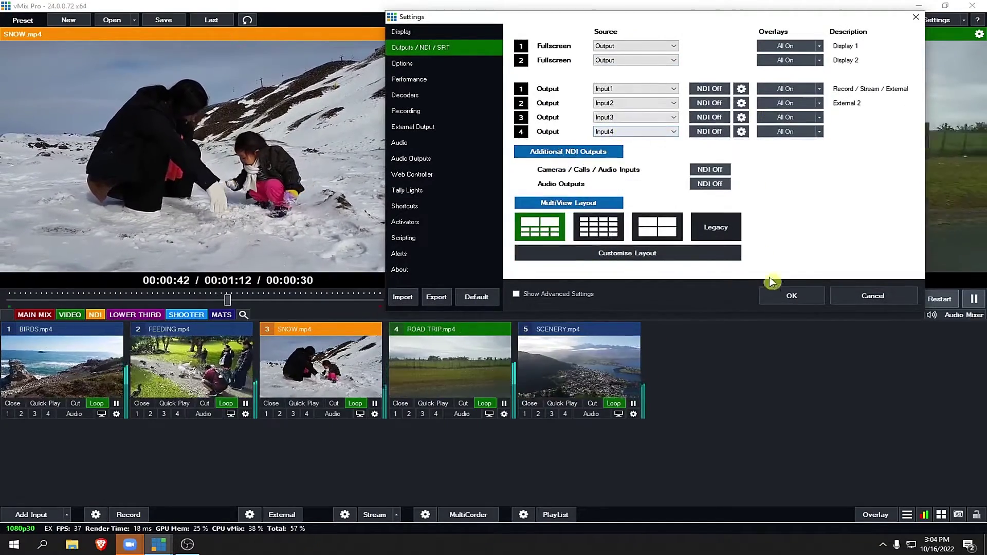
Step: Close Settings and reopen MultiCorder to check the Output 1–4 rows and the WAV File Record option
left_click(787, 299)
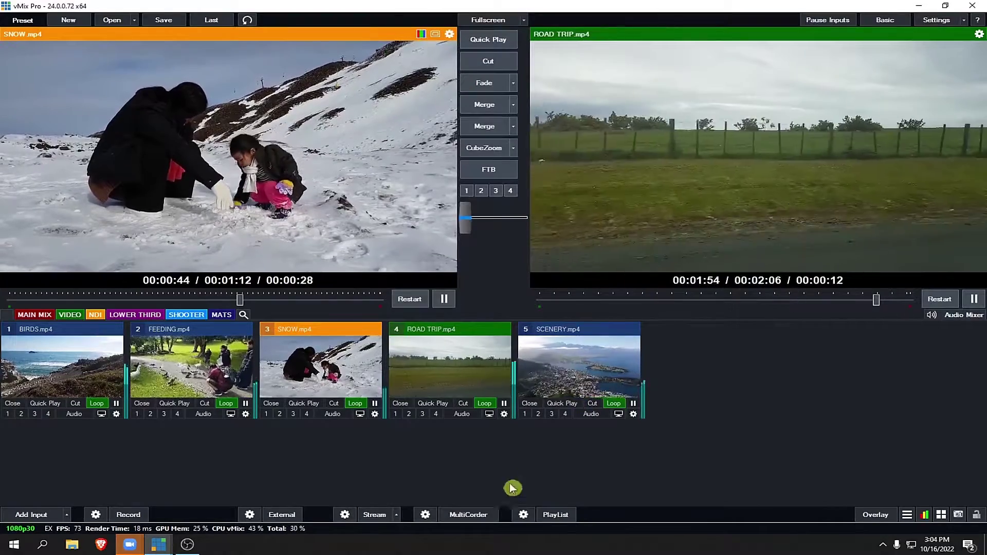
left_click(468, 514)
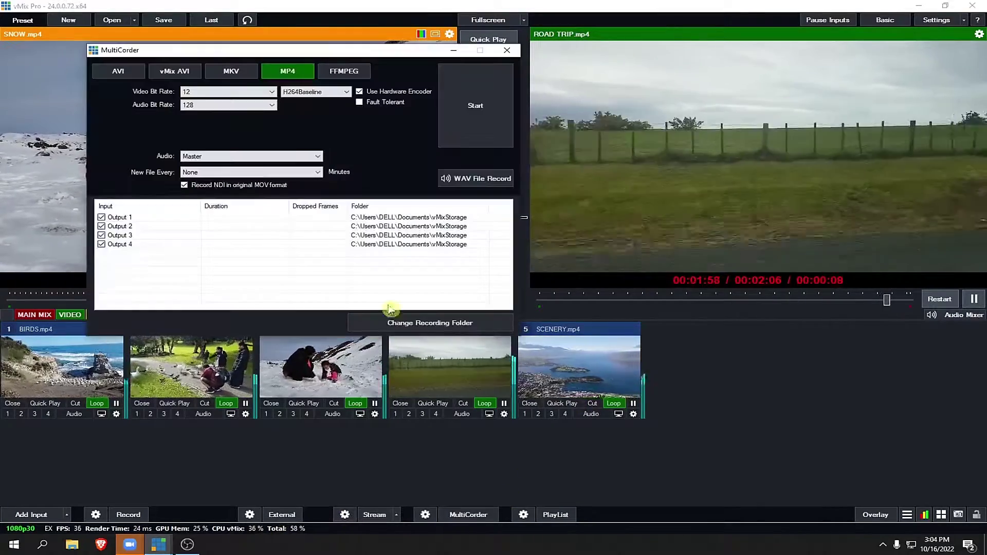
left_click_drag(322, 56, 654, 65)
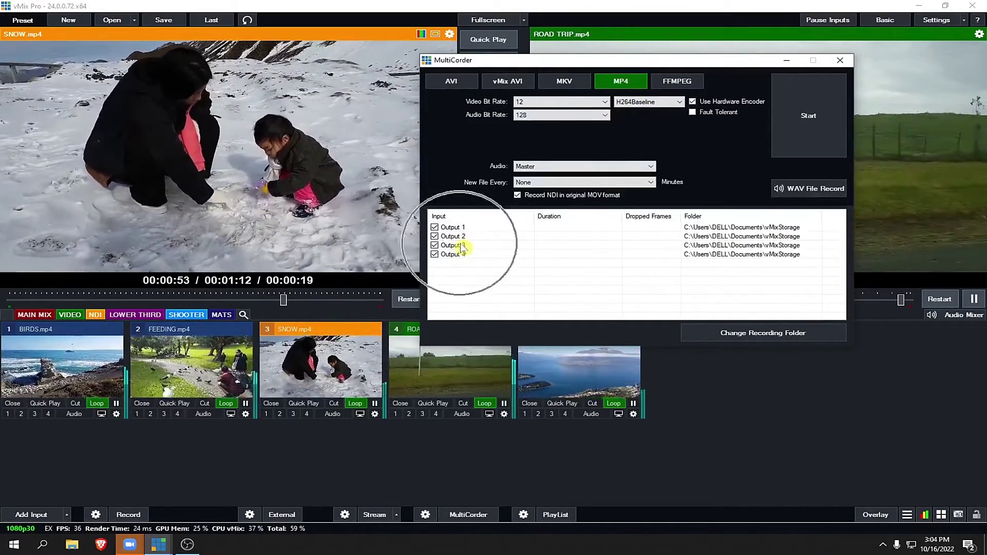
left_click(461, 256)
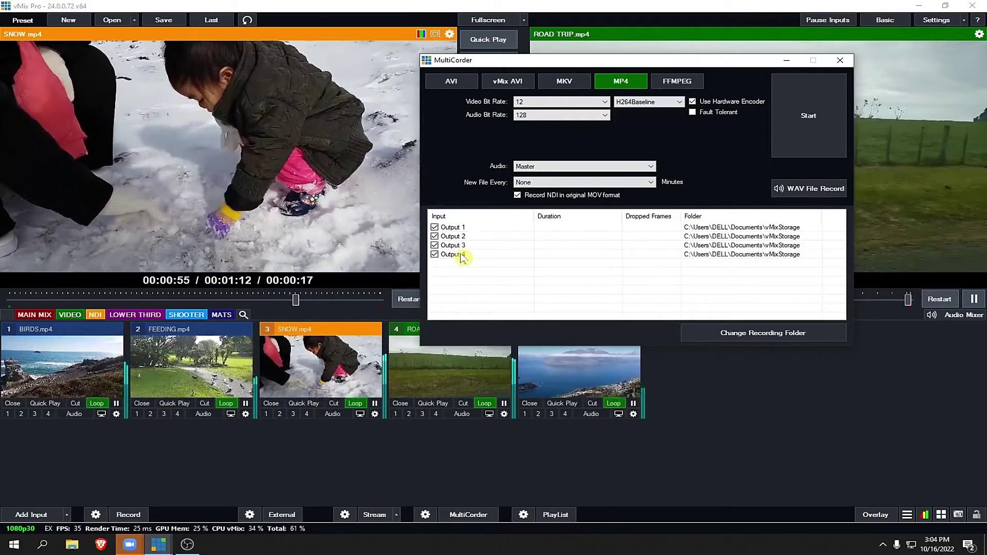
left_click(811, 191)
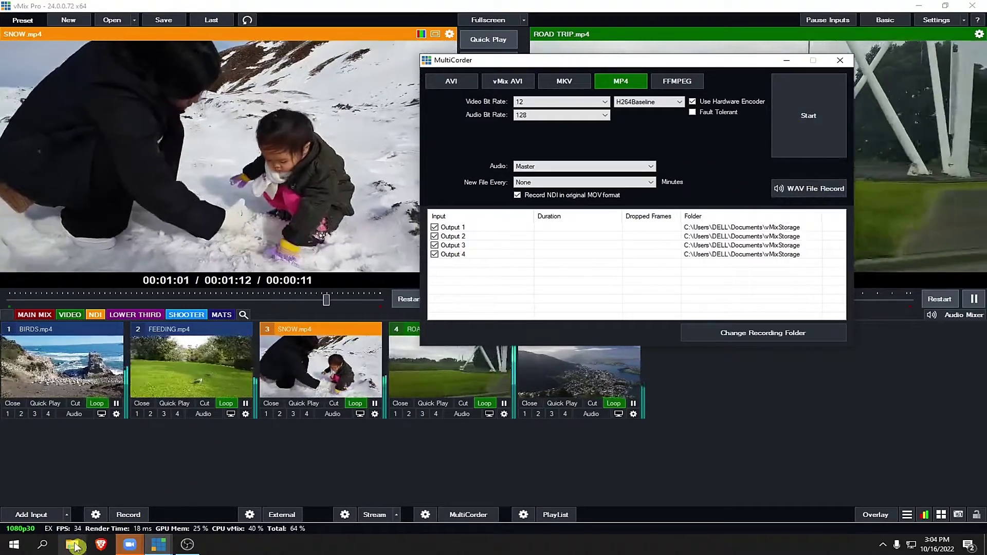
Step: Select and delete the old videos and logs folder in vMixStorage
left_click(75, 547)
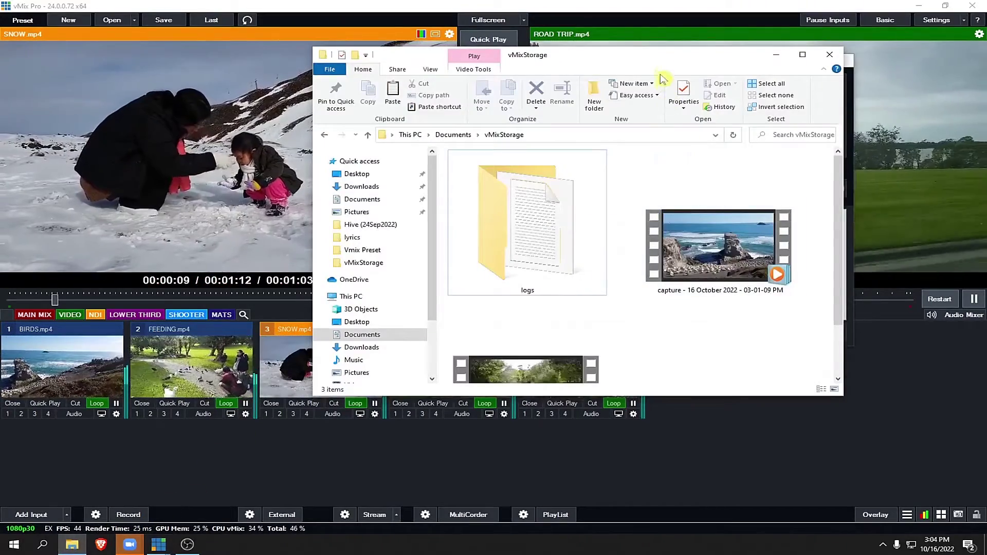
left_click_drag(661, 59, 443, 71)
mouse_move(521, 355)
left_mouse_down()
mouse_move(439, 301)
mouse_move(282, 245)
left_mouse_up()
right_click(323, 274)
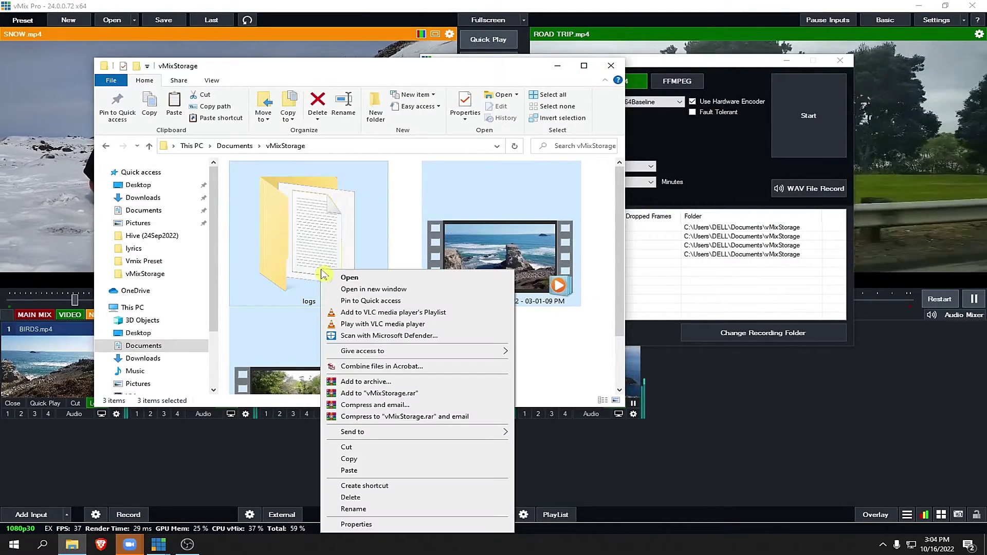
left_click(363, 497)
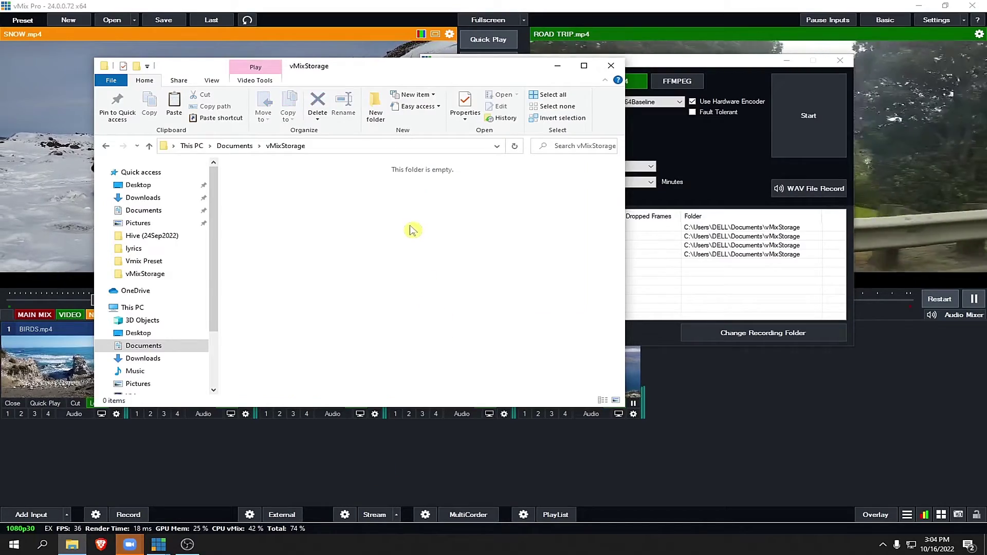
Step: Minimize File Explorer and start the MultiCorder recording of Outputs 1–4
left_click(412, 230)
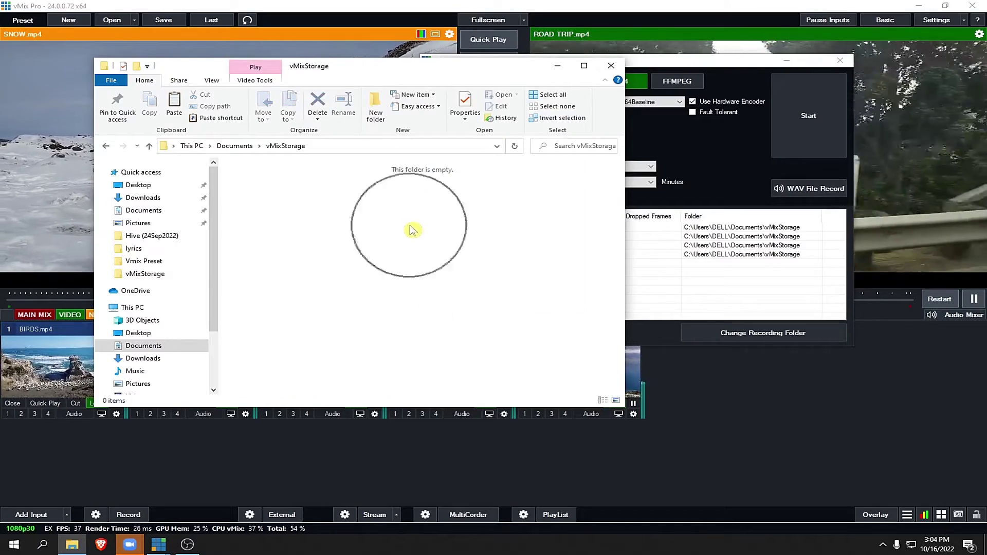
left_click(560, 66)
left_click(798, 132)
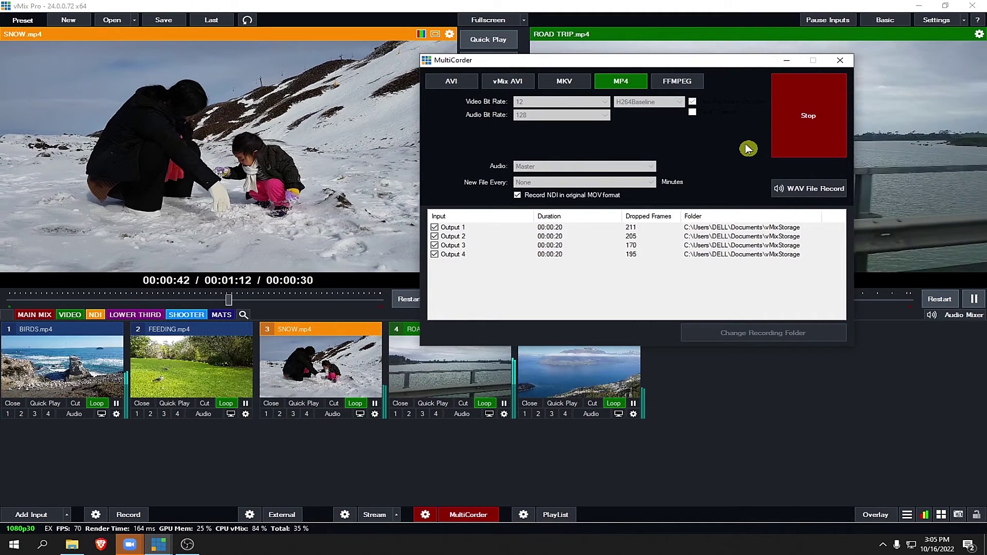
Step: Stop the MultiCorder recording at about 24 seconds and close the MultiCorder window
left_click(804, 135)
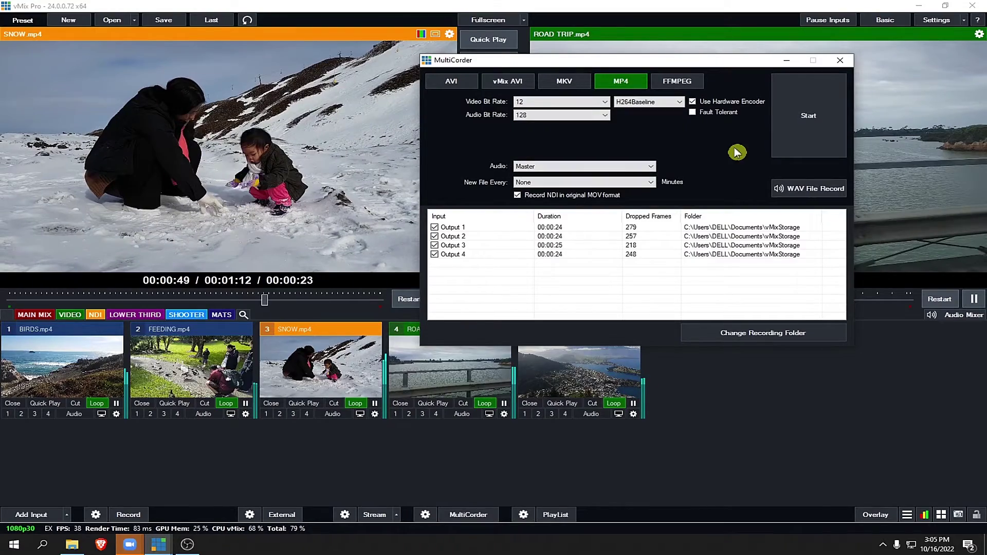
left_click(839, 60)
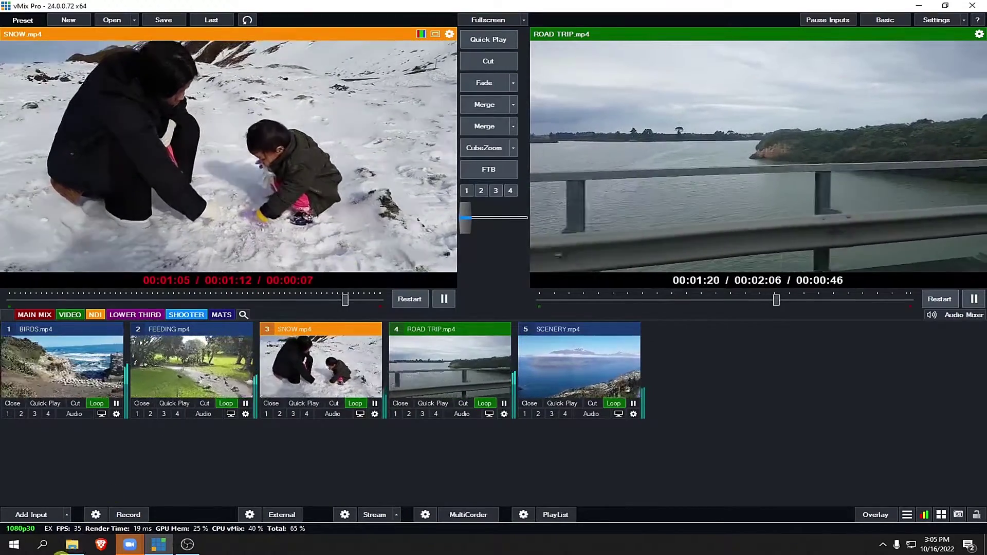
Step: Show vMixStorage as Medium icons, select the four output videos, then move and shorten the window
left_click(72, 545)
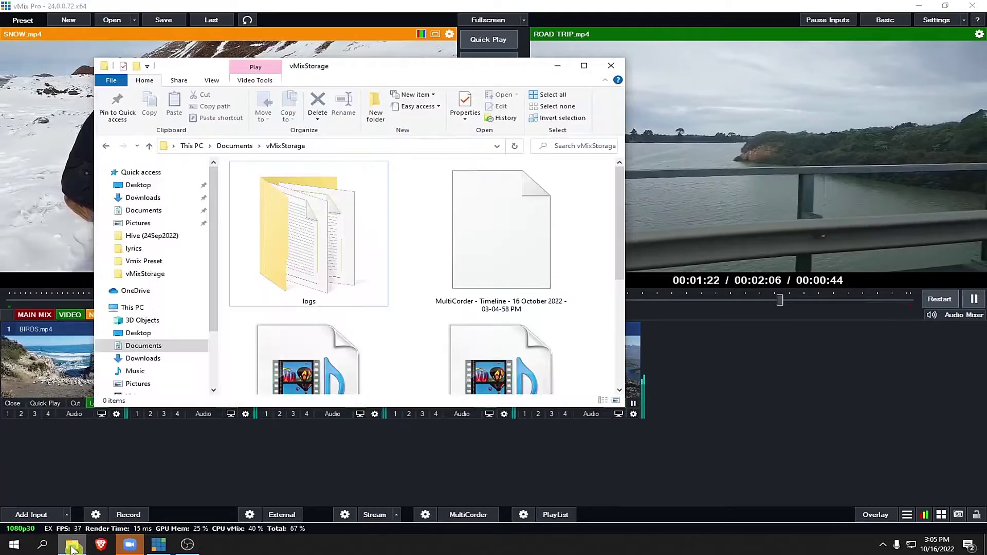
scroll(406, 266, "down", 3)
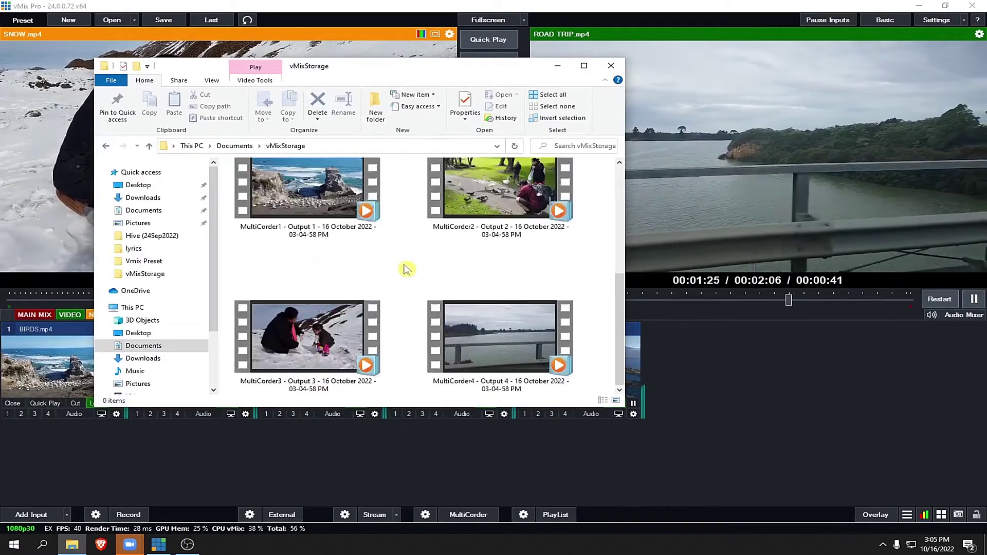
right_click(408, 264)
mouse_move(456, 266)
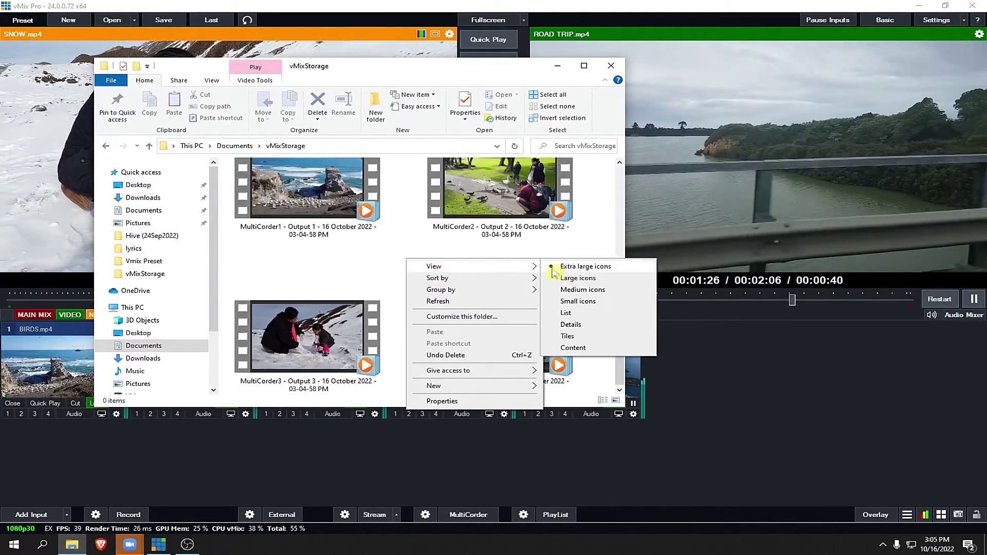
left_click(583, 290)
left_click_drag(594, 278, 458, 276)
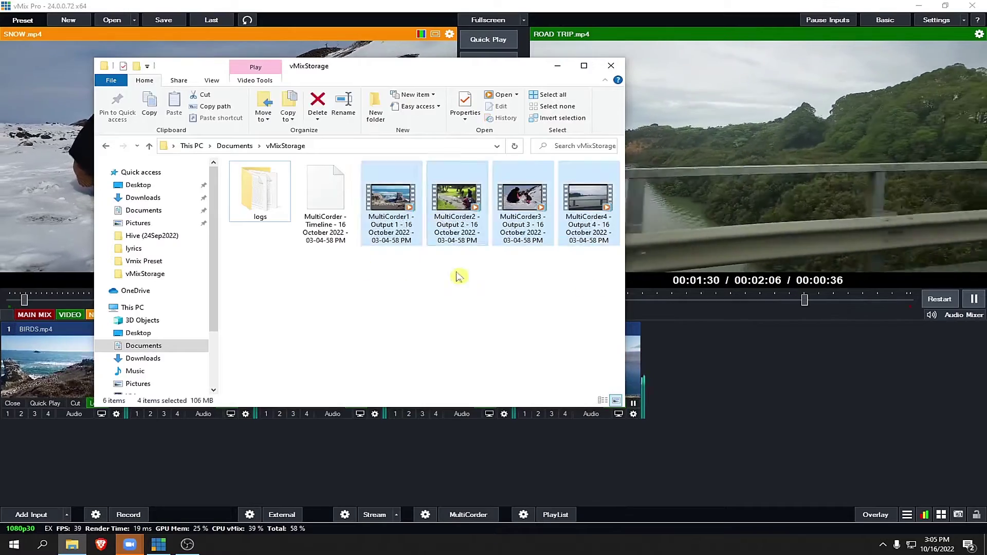
left_click(457, 276)
left_click_drag(397, 67, 396, 31)
left_click_drag(448, 372, 448, 277)
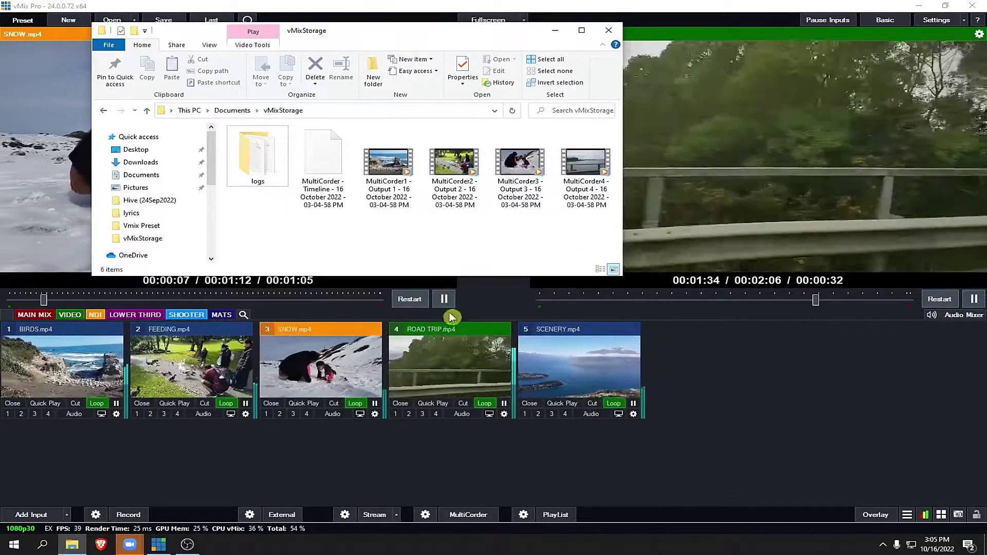